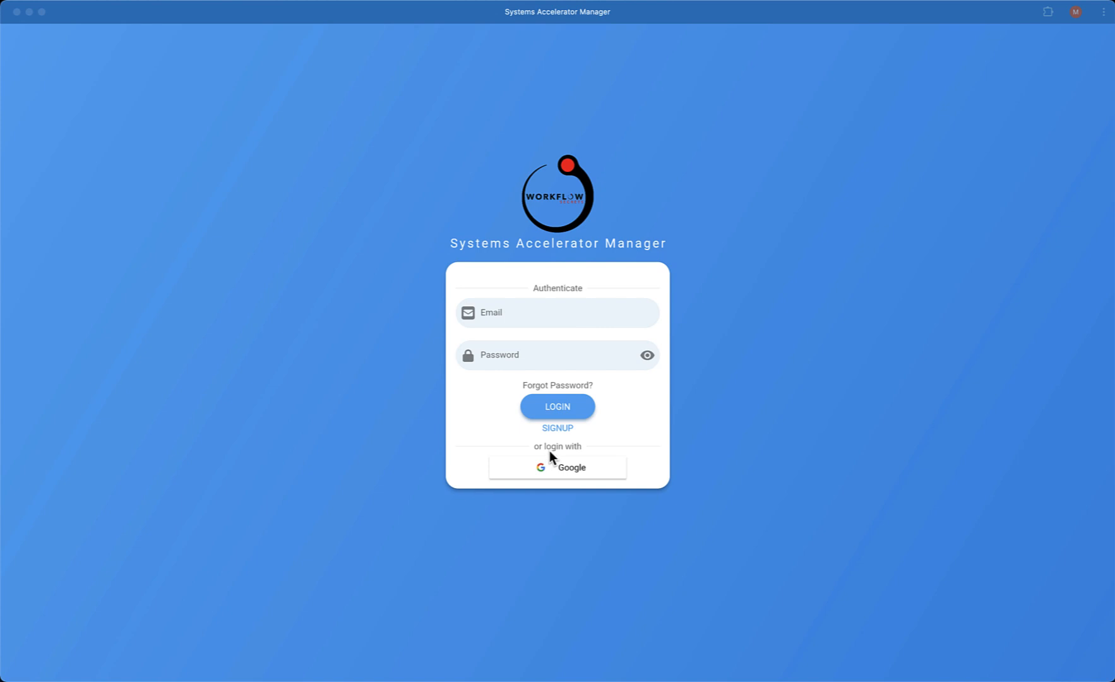
Step: Fill in the signup form with the account email, password and matching password confirmation
left_click(517, 314)
key("super+v")
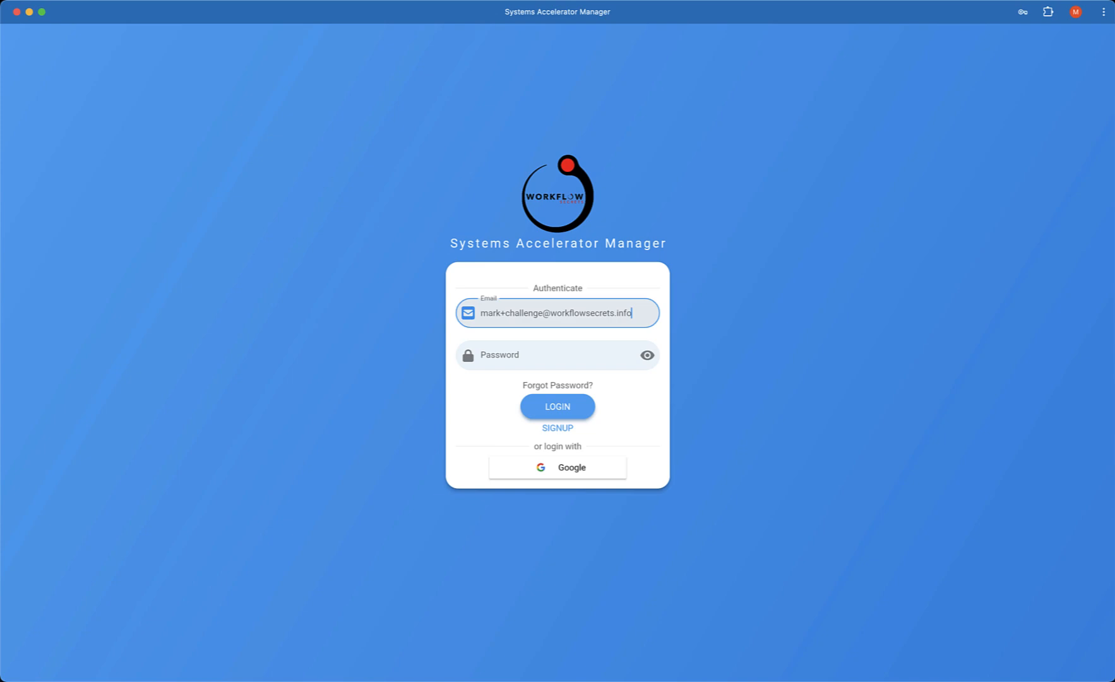
key("Tab")
key("super+v")
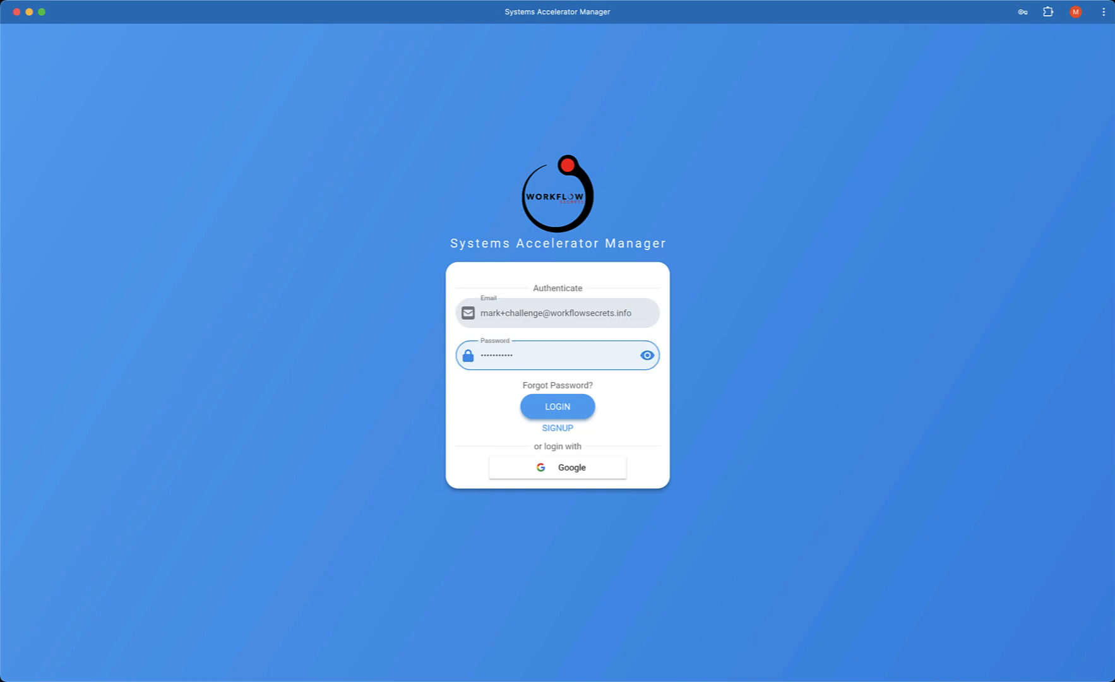
left_click(557, 428)
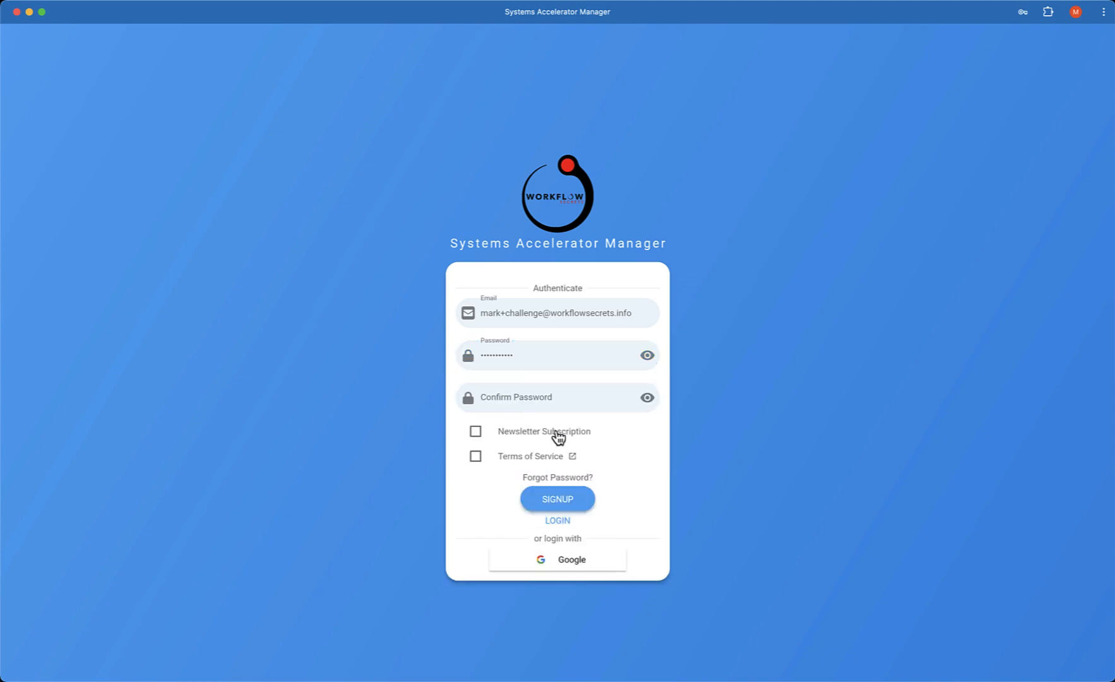
left_click(524, 396)
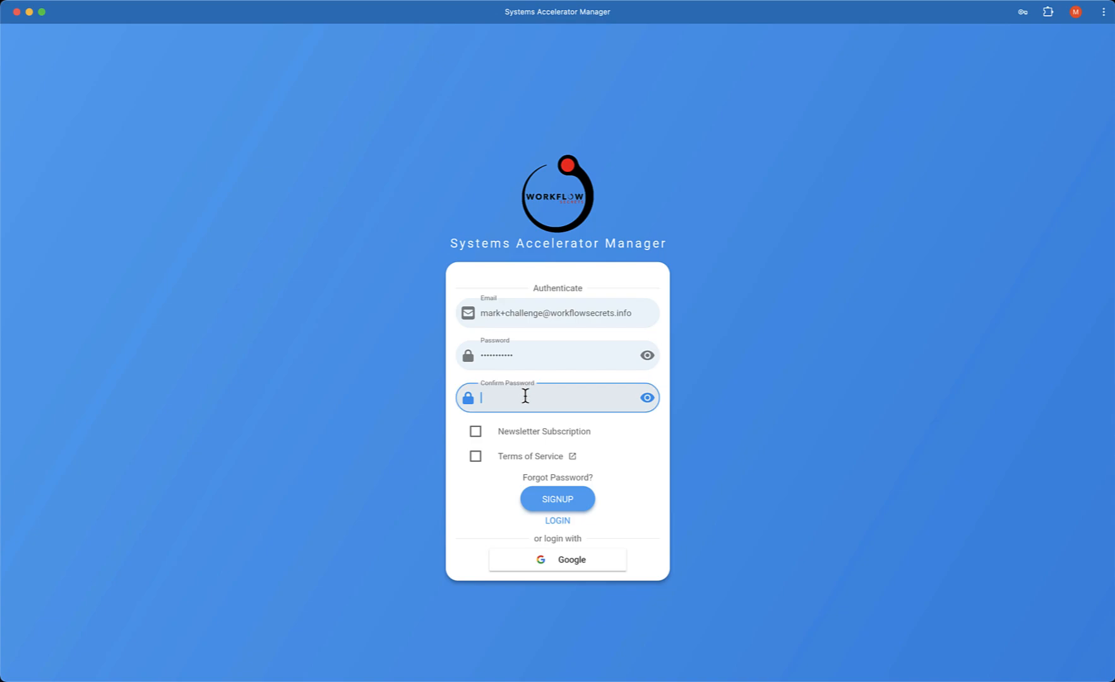
key("super+v")
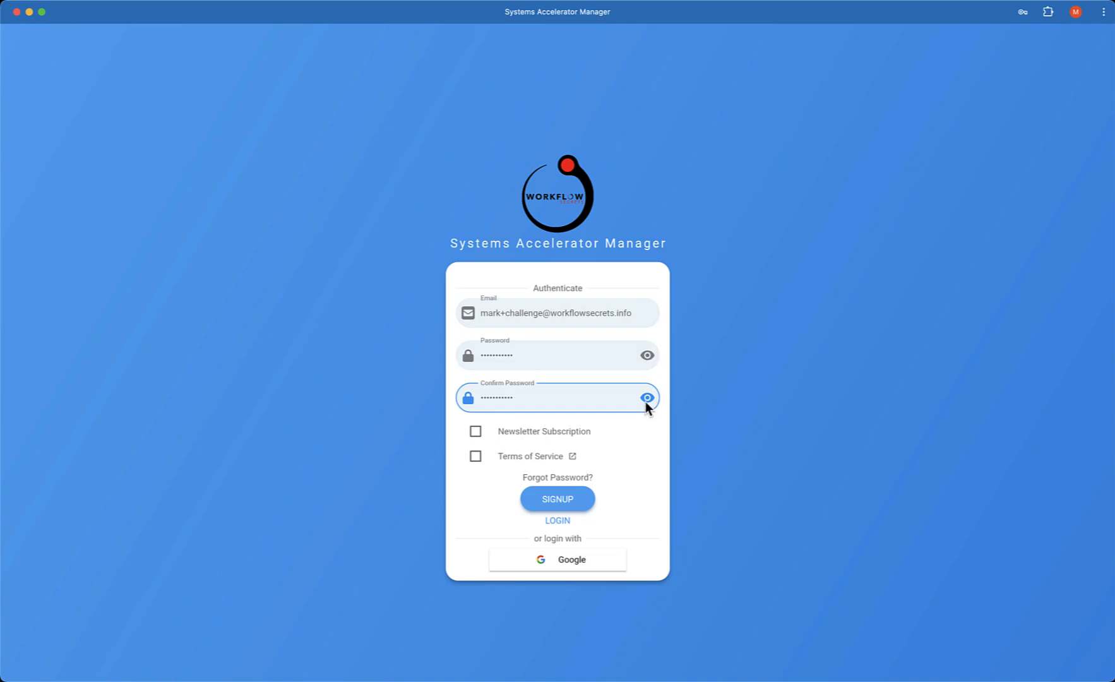
Step: Opt in to the newsletter subscription, accept the Terms of Service and submit the signup form
left_click(476, 436)
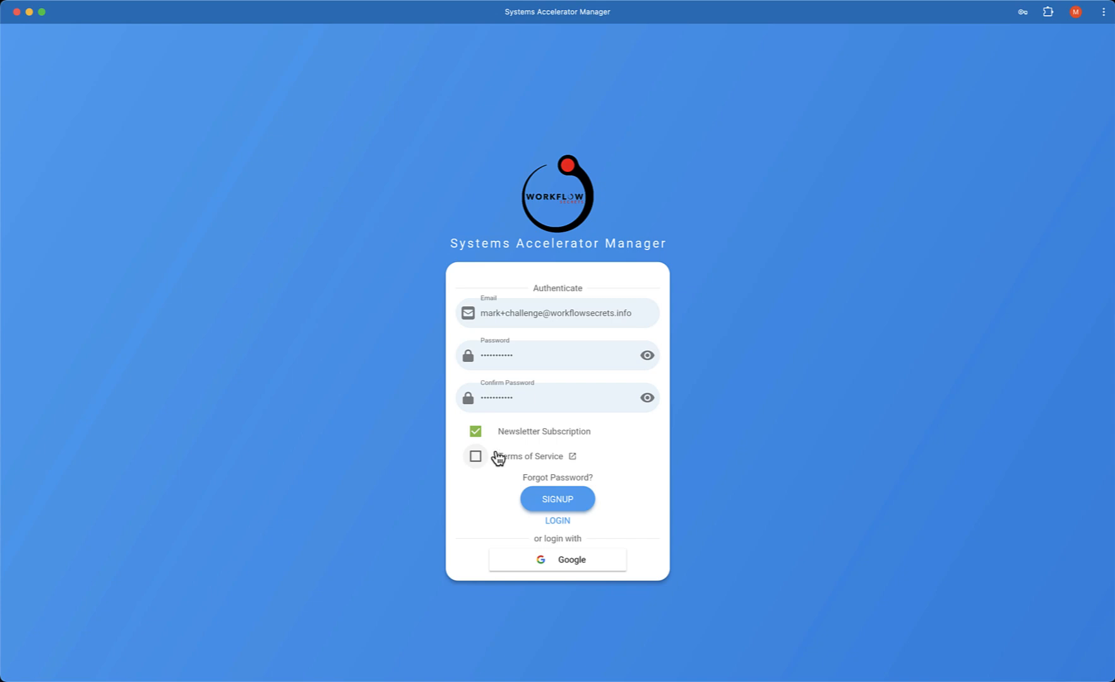
left_click(475, 459)
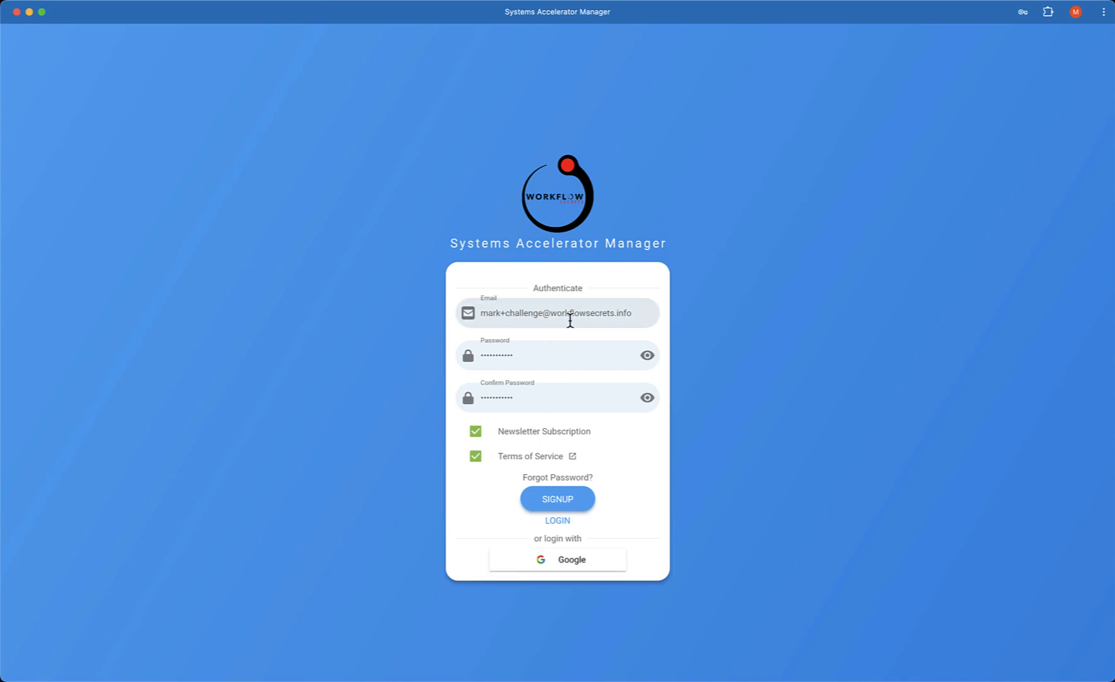
left_click(555, 501)
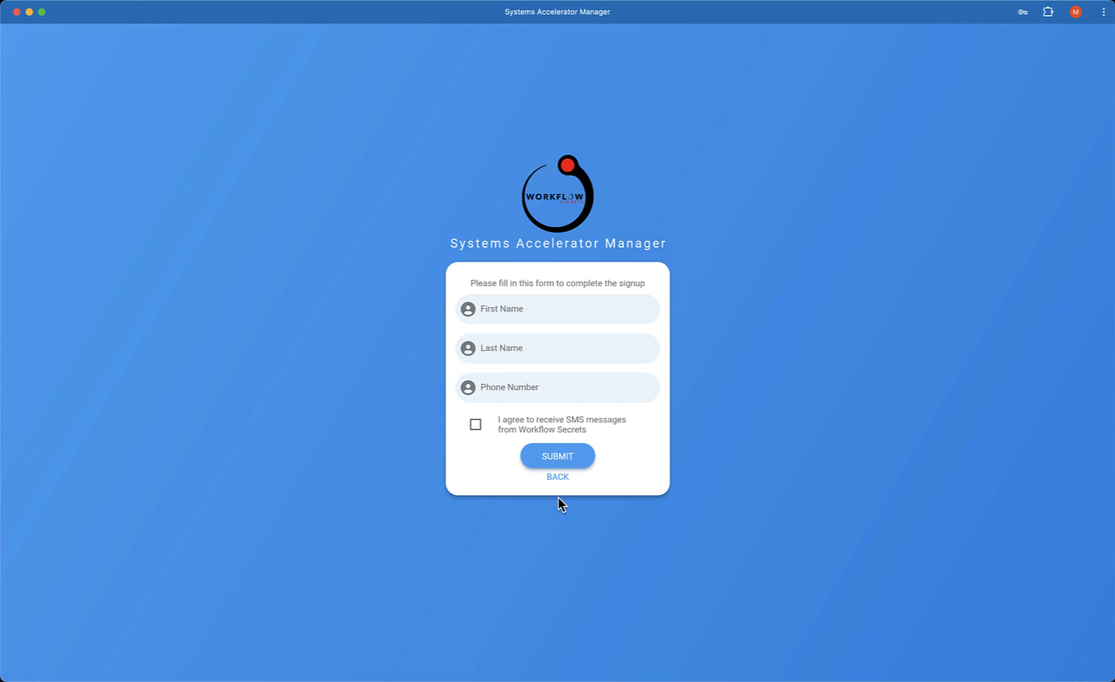
Step: Enter the account holder's first and last name in the signup completion form
left_click(577, 310)
left_click(578, 311)
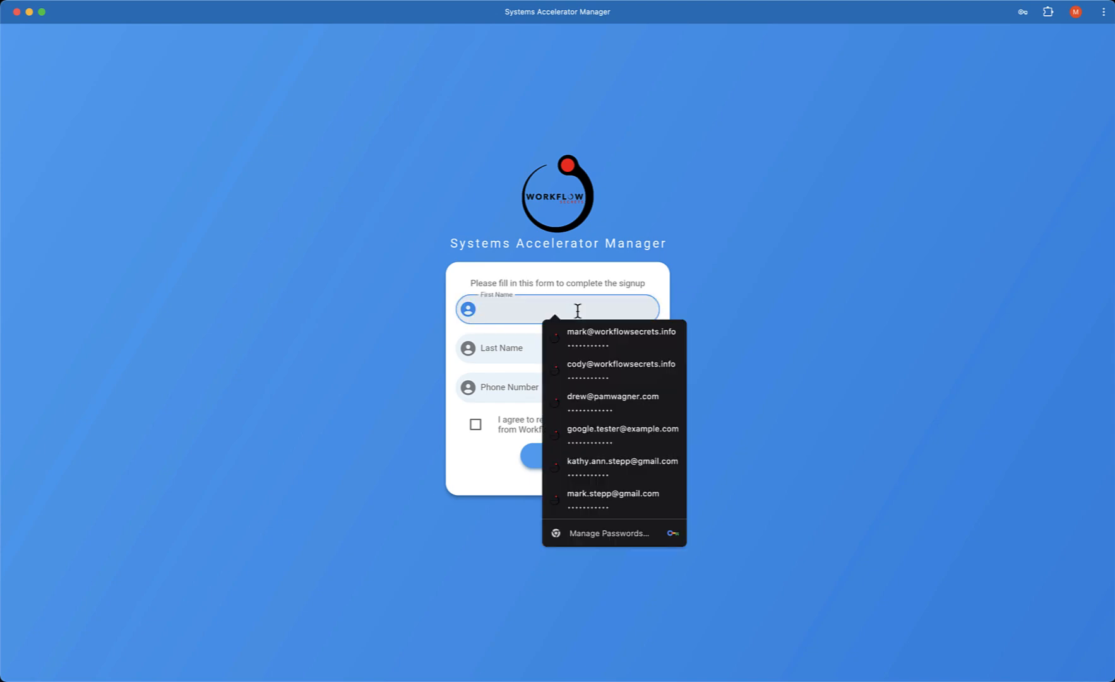
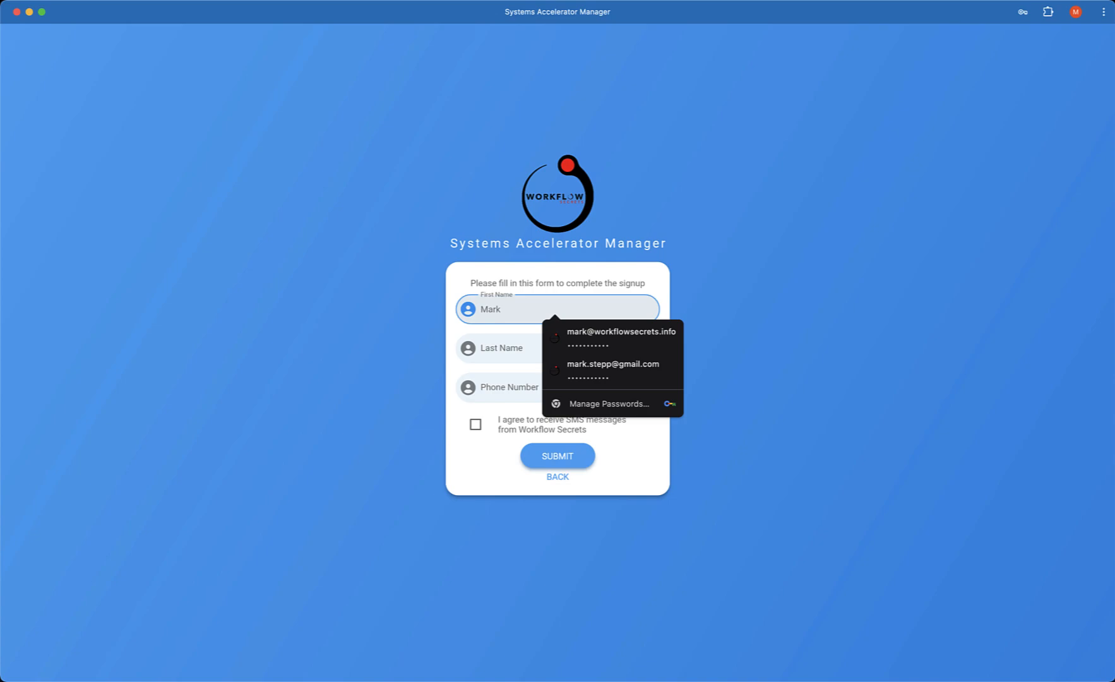
key("Tab")
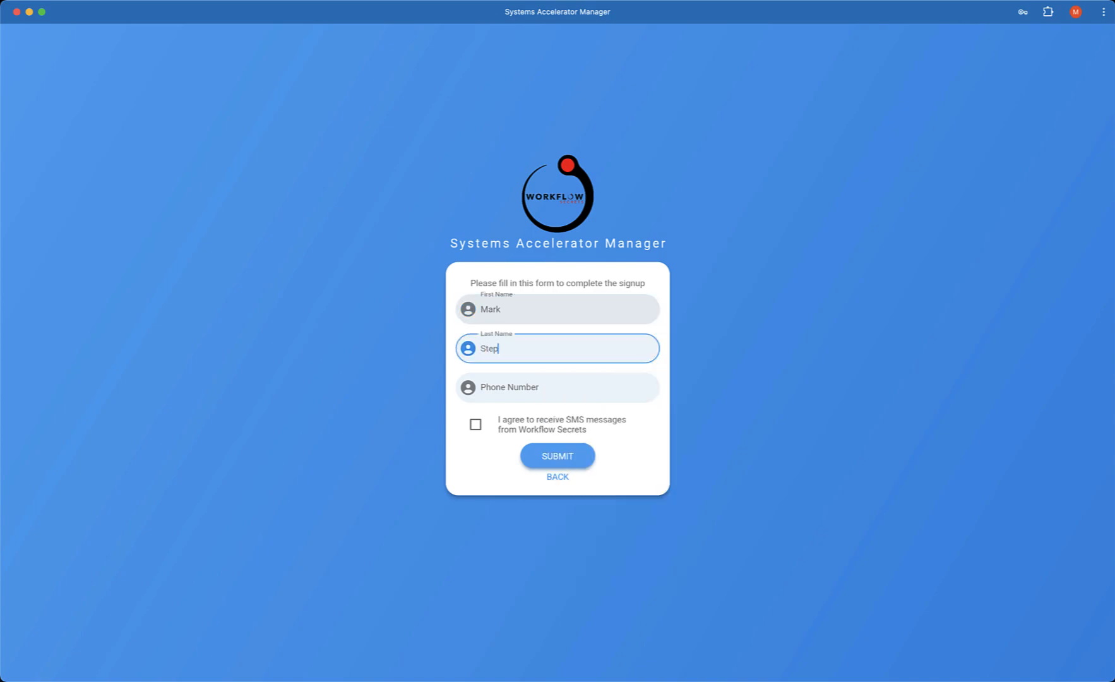
key("Tab")
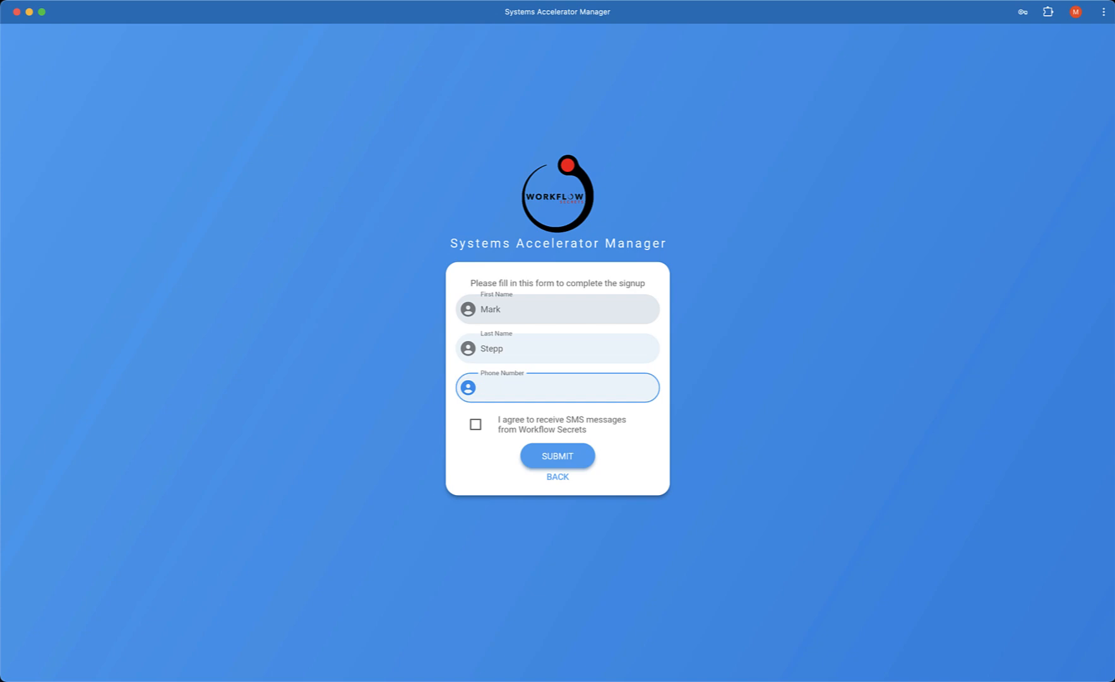
Step: Complete the signup with the account holder's phone number and consent to SMS messages from Workflow Secrets
type("417-5550987")
left_click(475, 426)
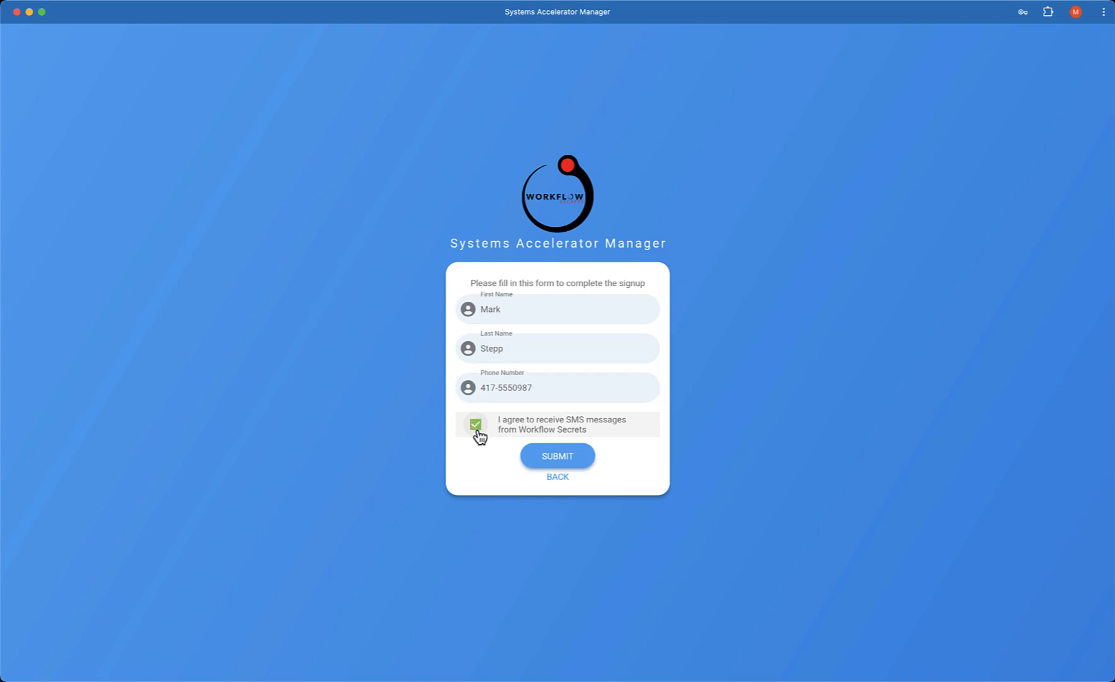
left_click(565, 459)
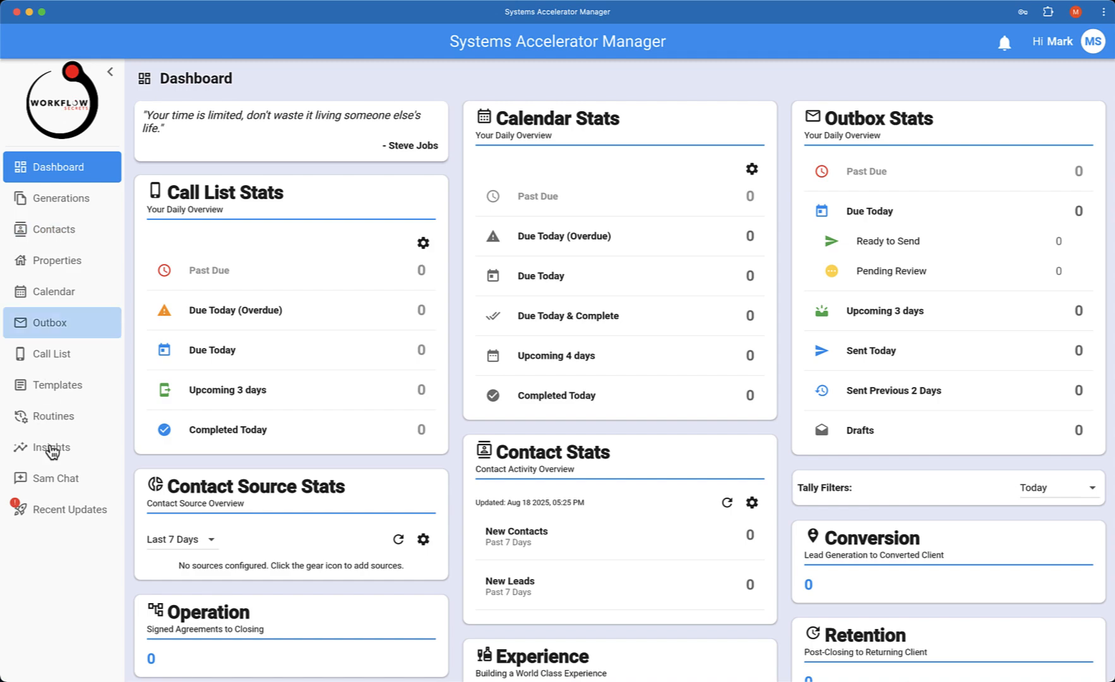
Step: Create a new contact and enter the contact's first and last name, without a middle name
left_click(67, 238)
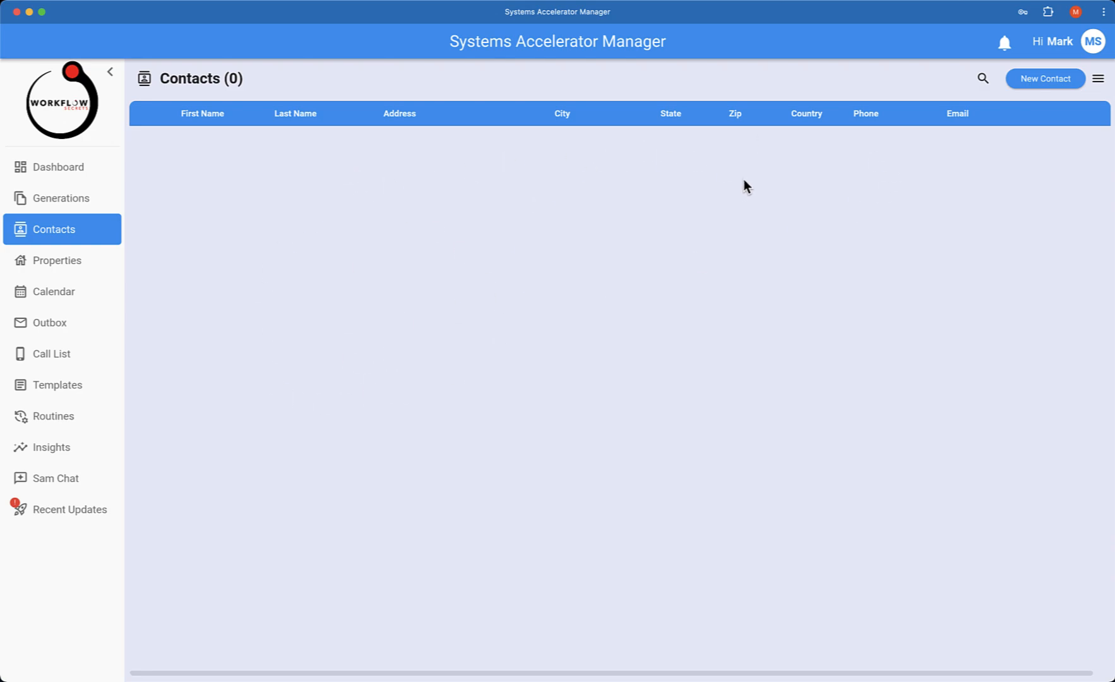
left_click(1047, 79)
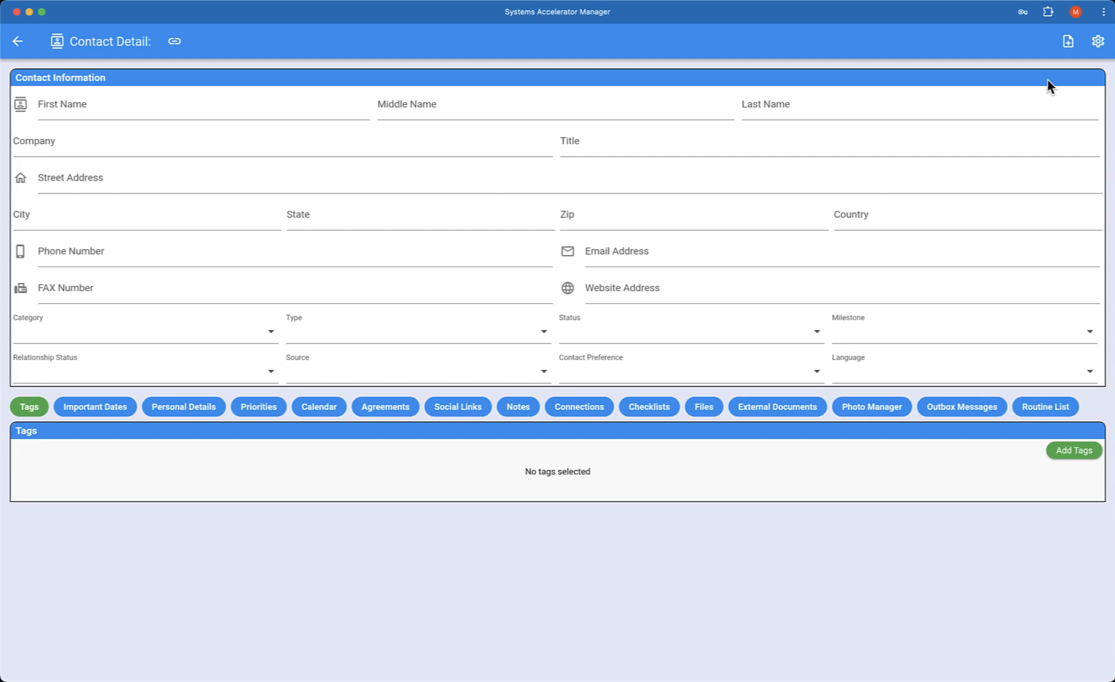
left_click(126, 110)
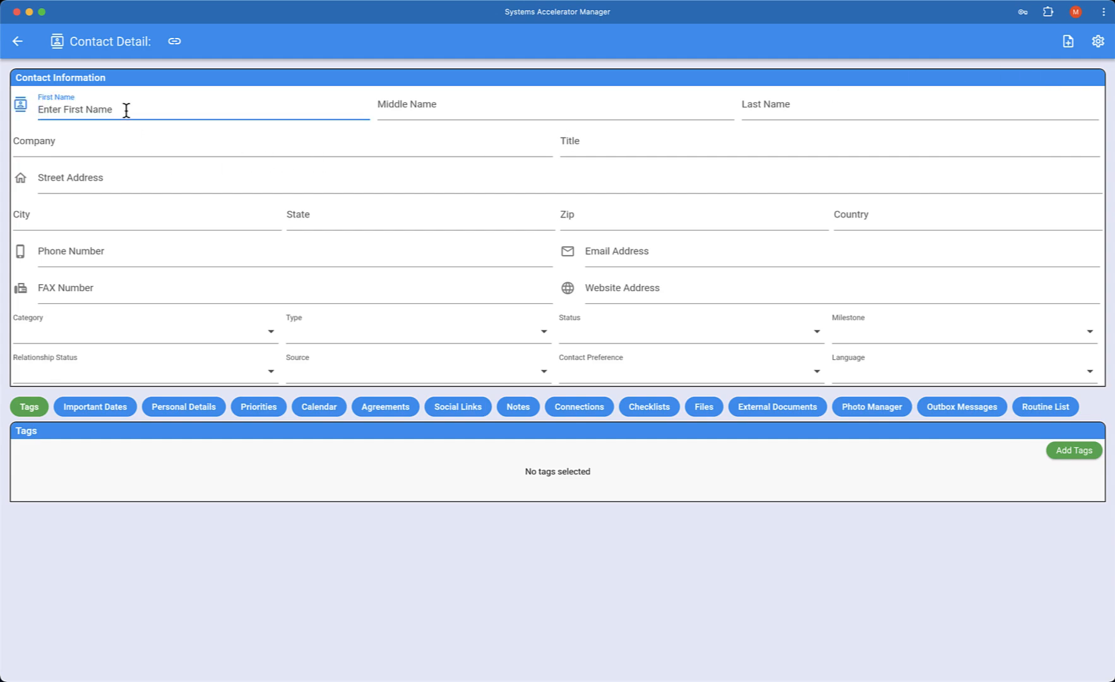
type("John")
key("Tab")
key("Tab")
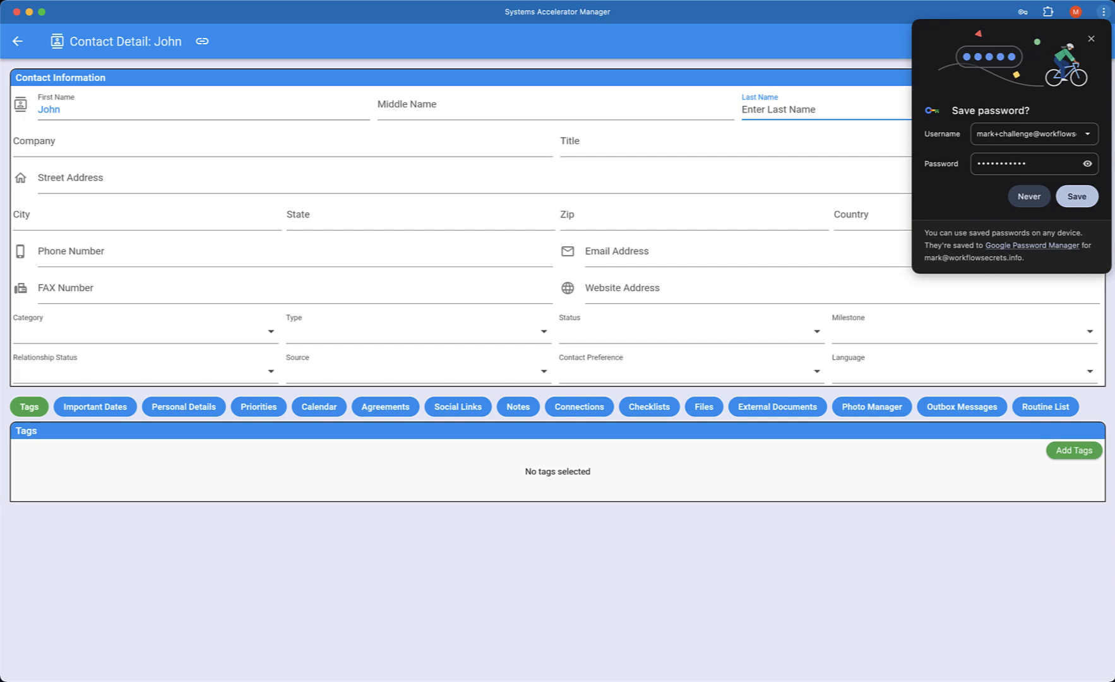
type("Smith")
Step: Fill in the contact's street address and ZIP code, and set the country to USA, skipping company and title
key("Tab")
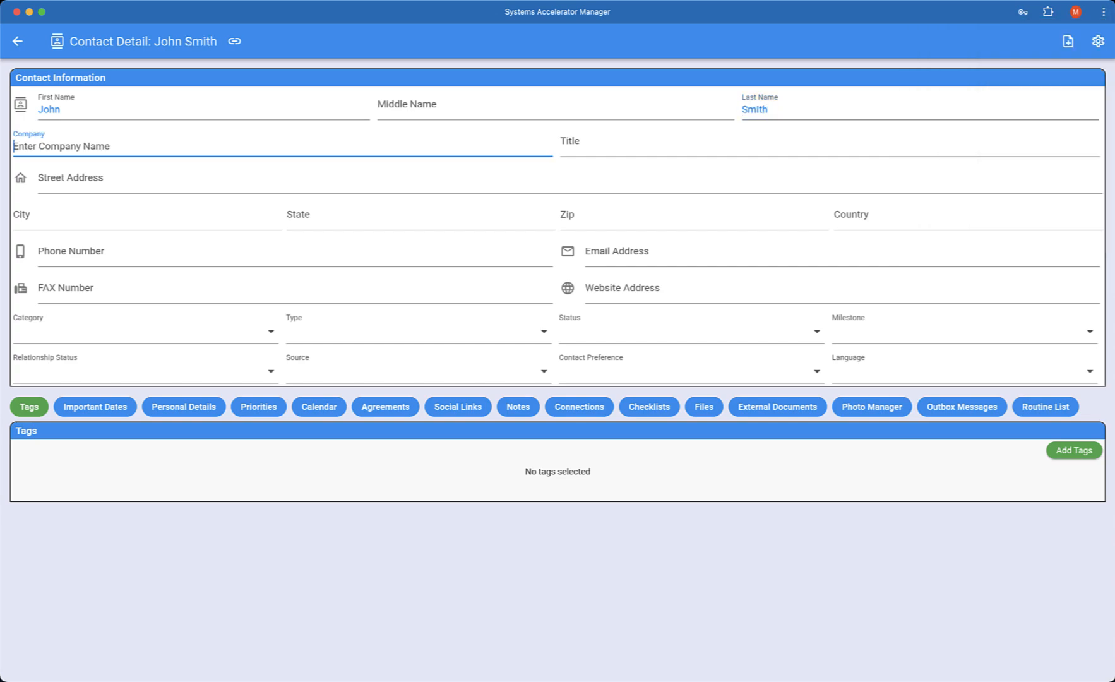
key("Tab")
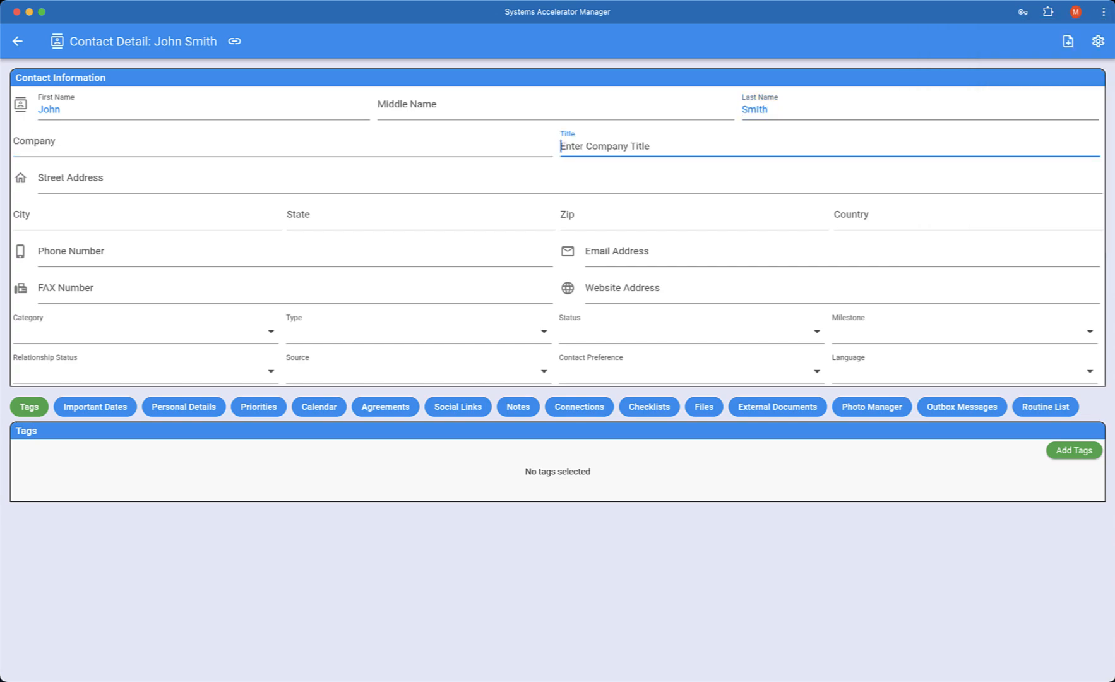
key("shift+Tab")
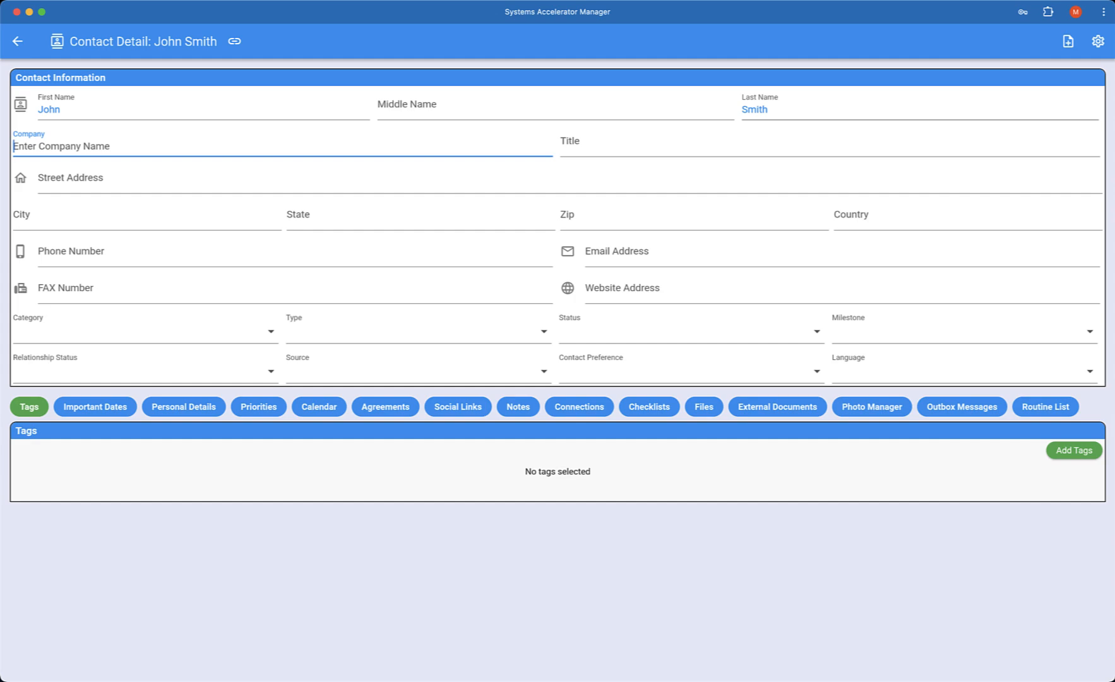
key("Tab")
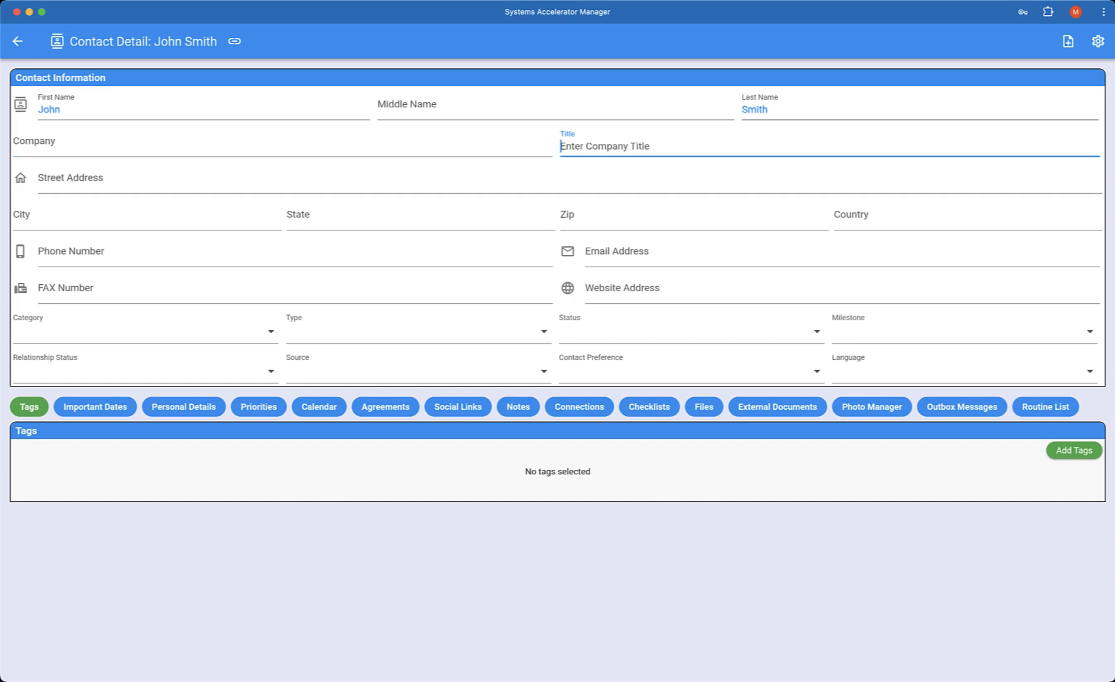
key("Tab")
type("123 S Main Street")
key("Tab")
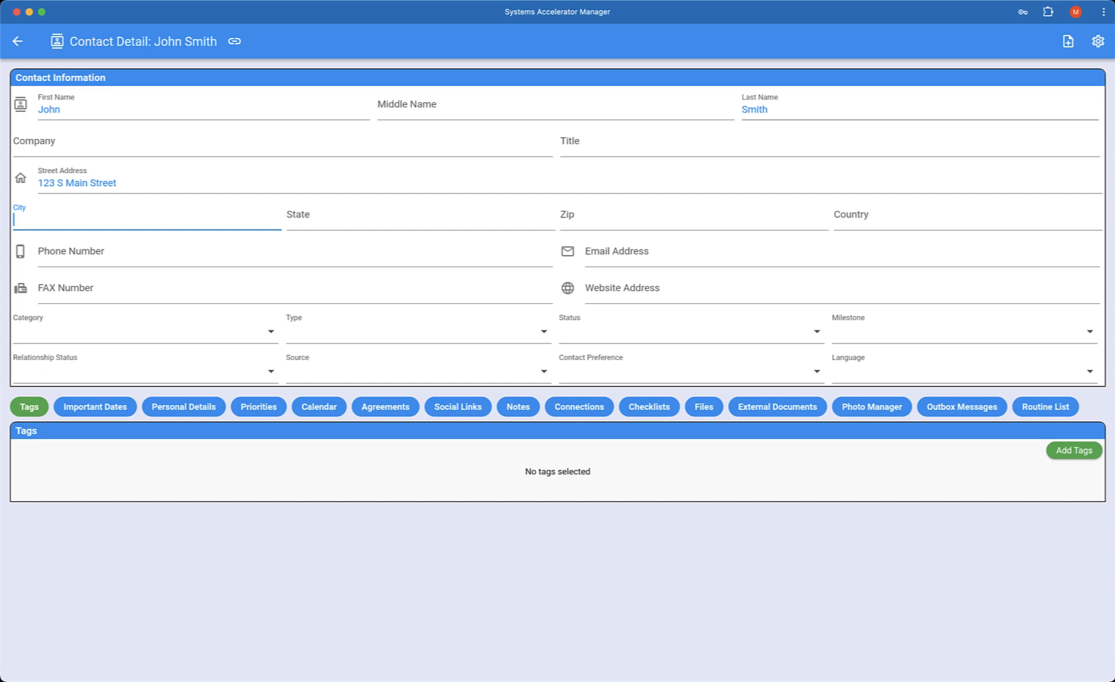
key("Tab")
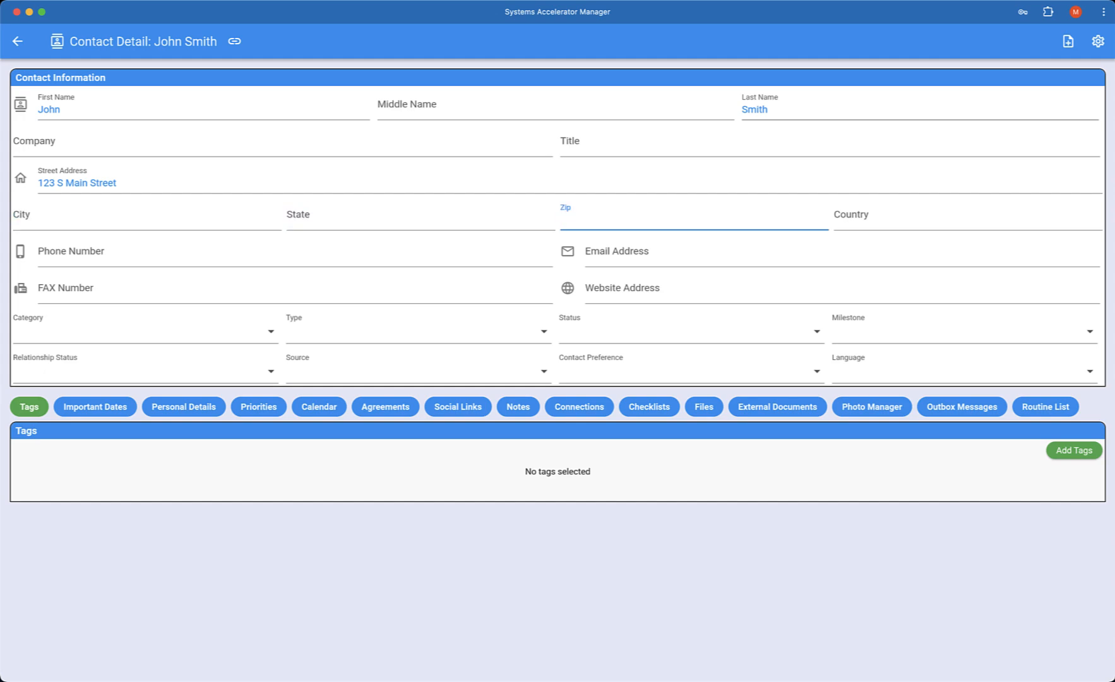
type("65613")
key("Tab")
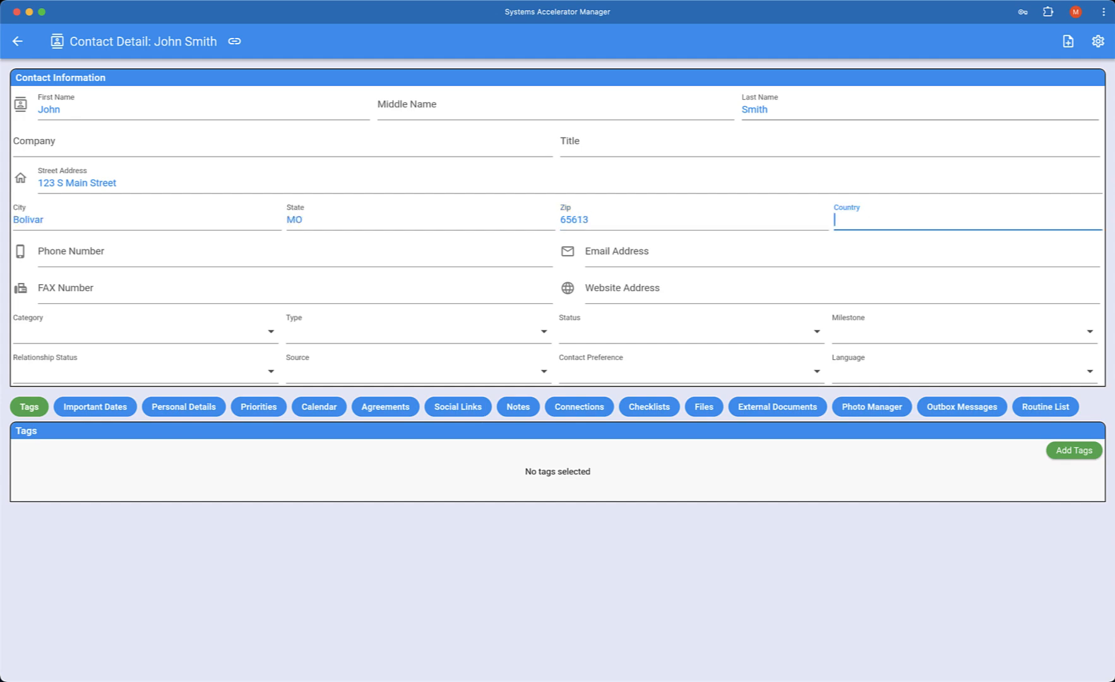
type("USA")
key("Tab")
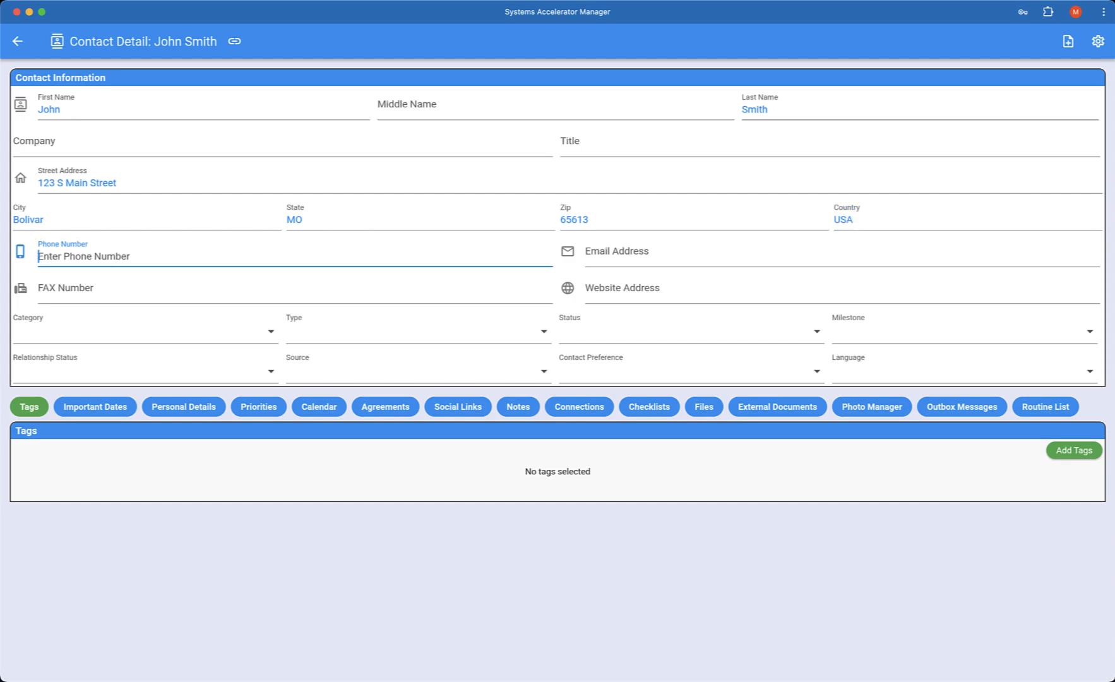
type("417-555-1234")
key("Tab")
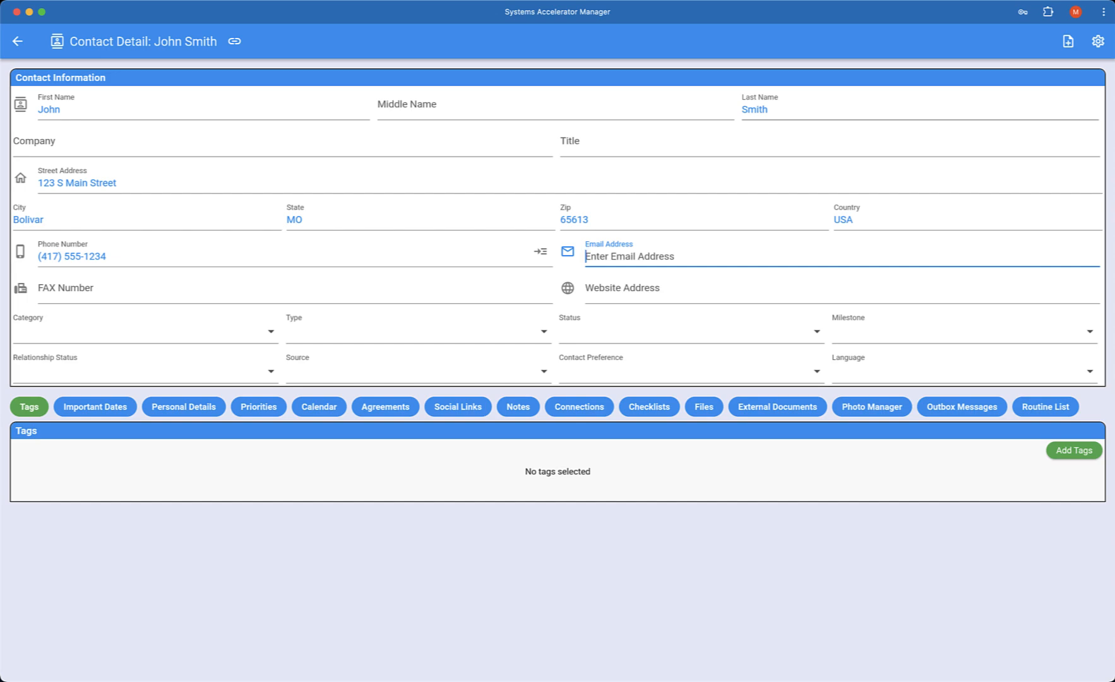
type("john.smith@example.com")
key("Tab")
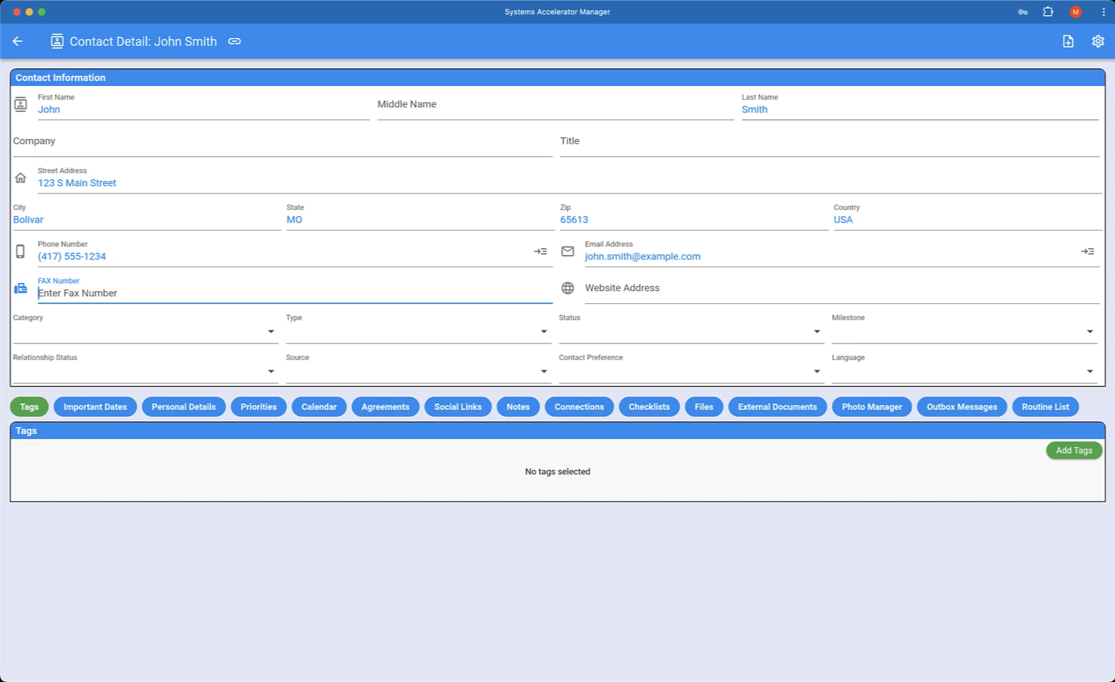
key("Tab")
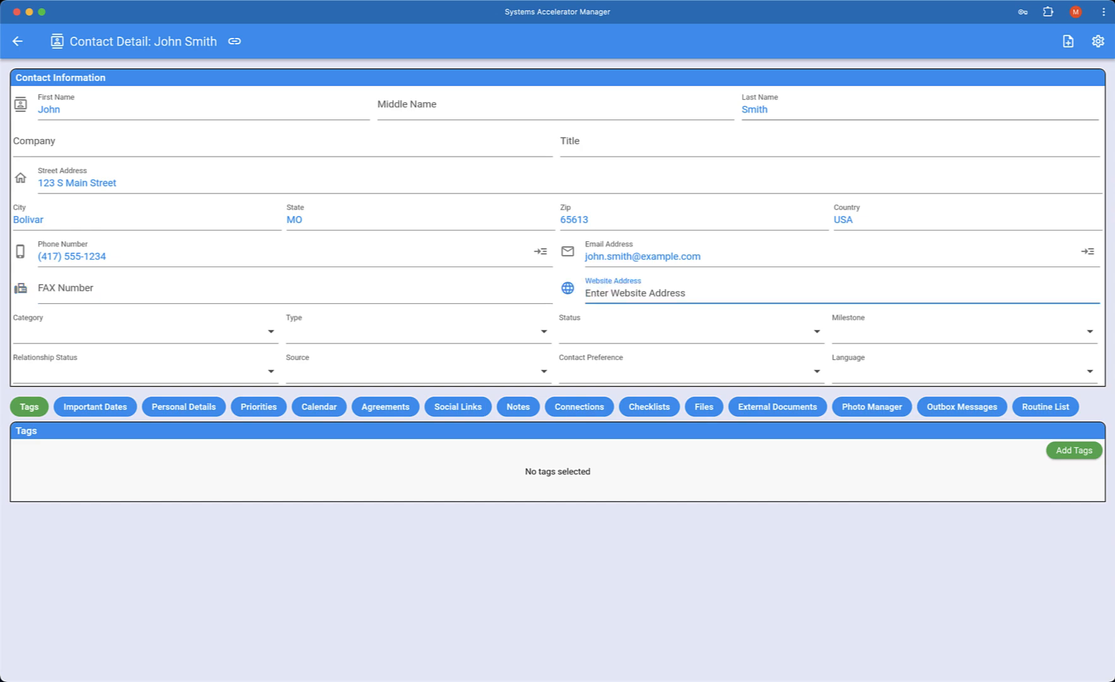
type("www.example.com")
key("Tab")
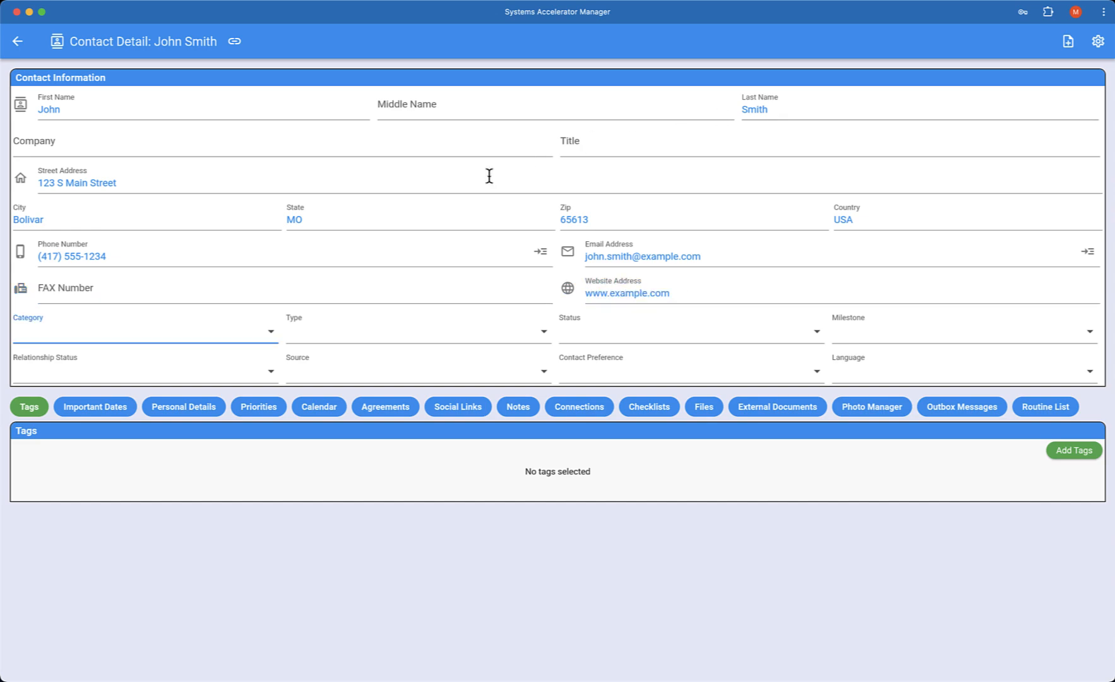
Step: Set the contact's category to A and its type to Lead
left_click(229, 340)
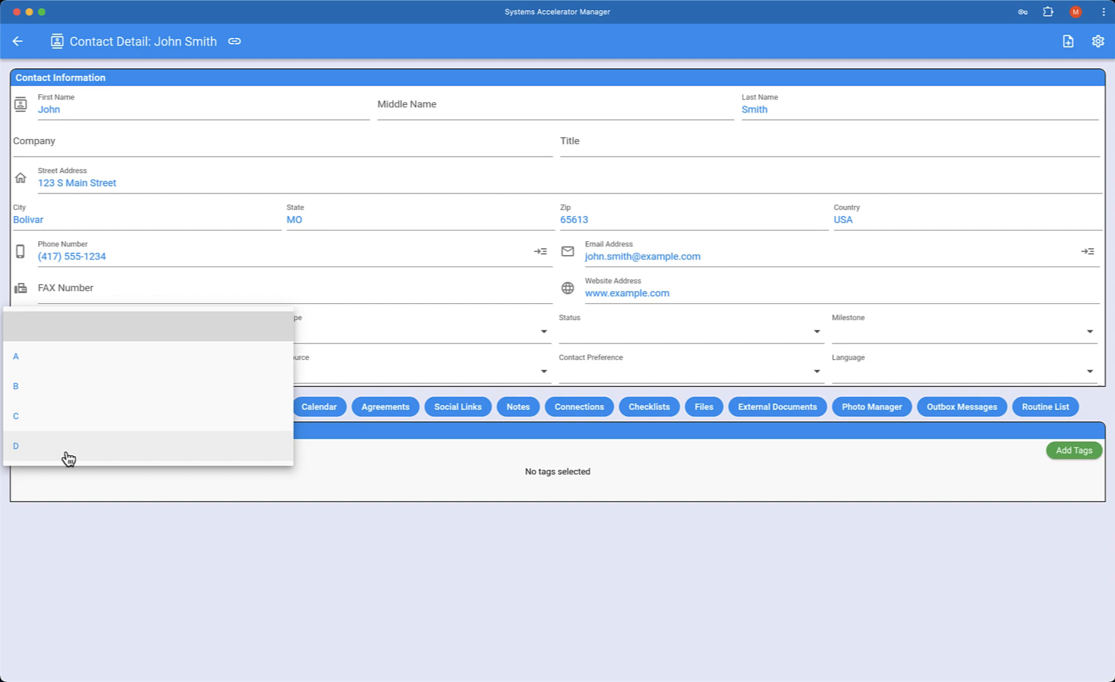
left_click(60, 364)
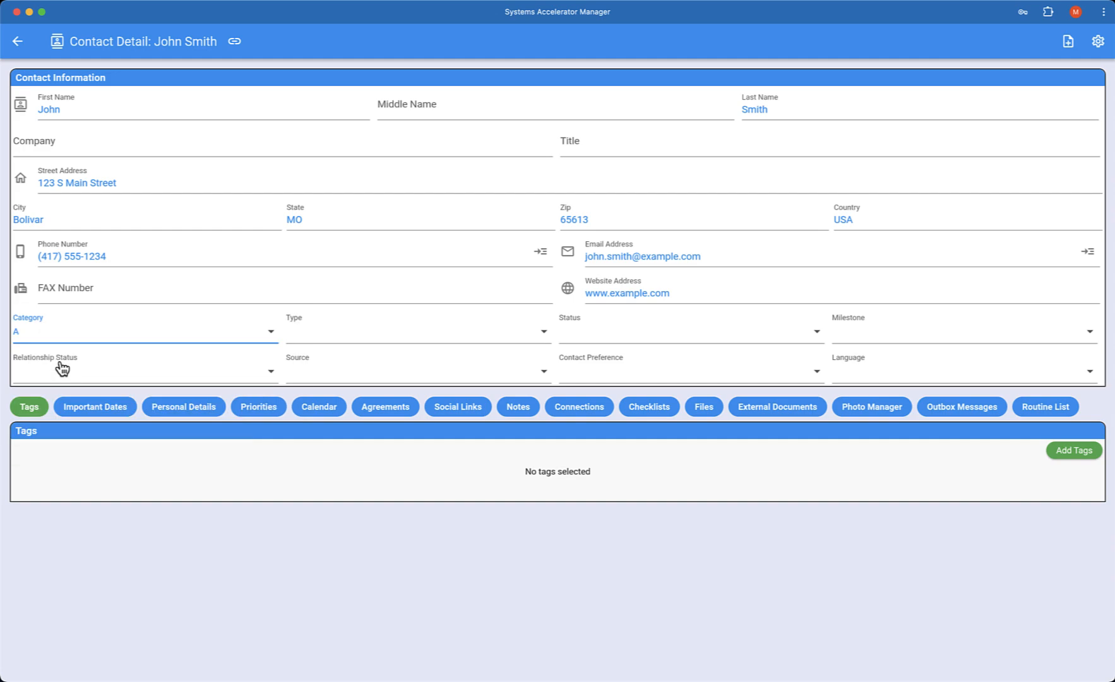
left_click(392, 342)
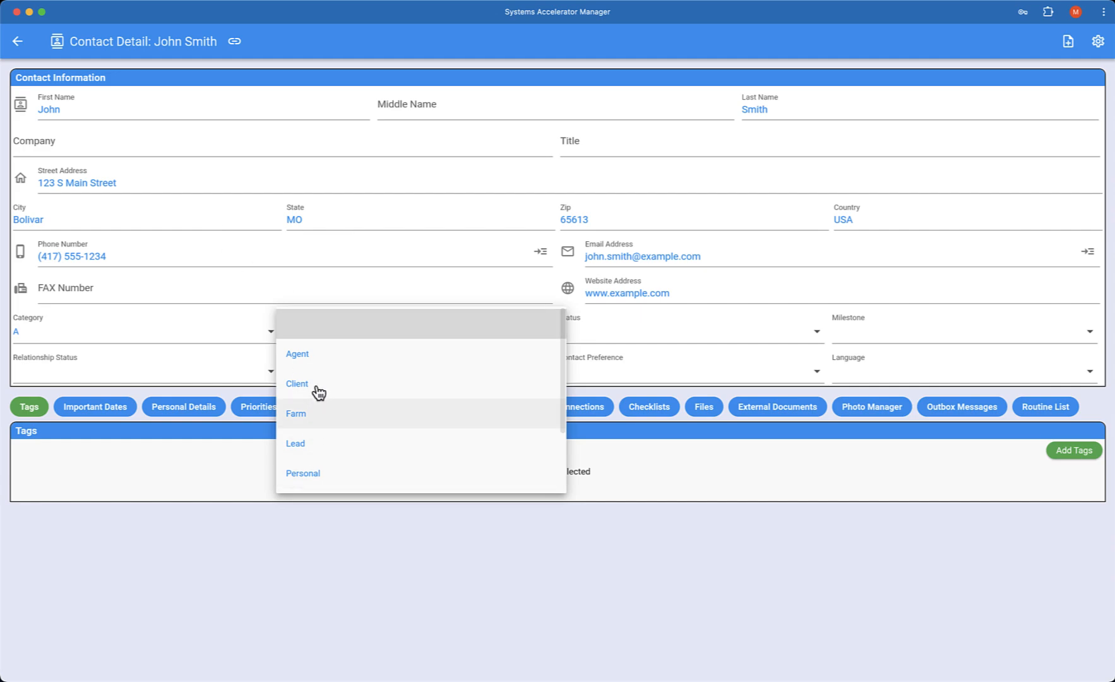
left_click(301, 445)
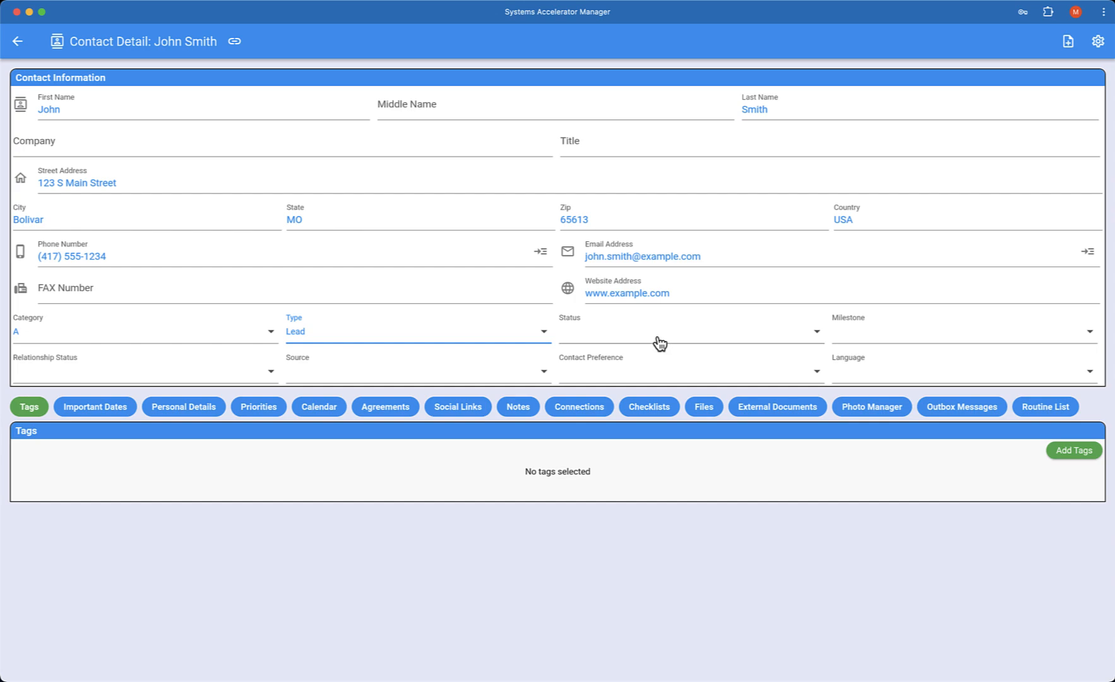
Step: Set the contact's status to Hot and its milestone to New
left_click(632, 338)
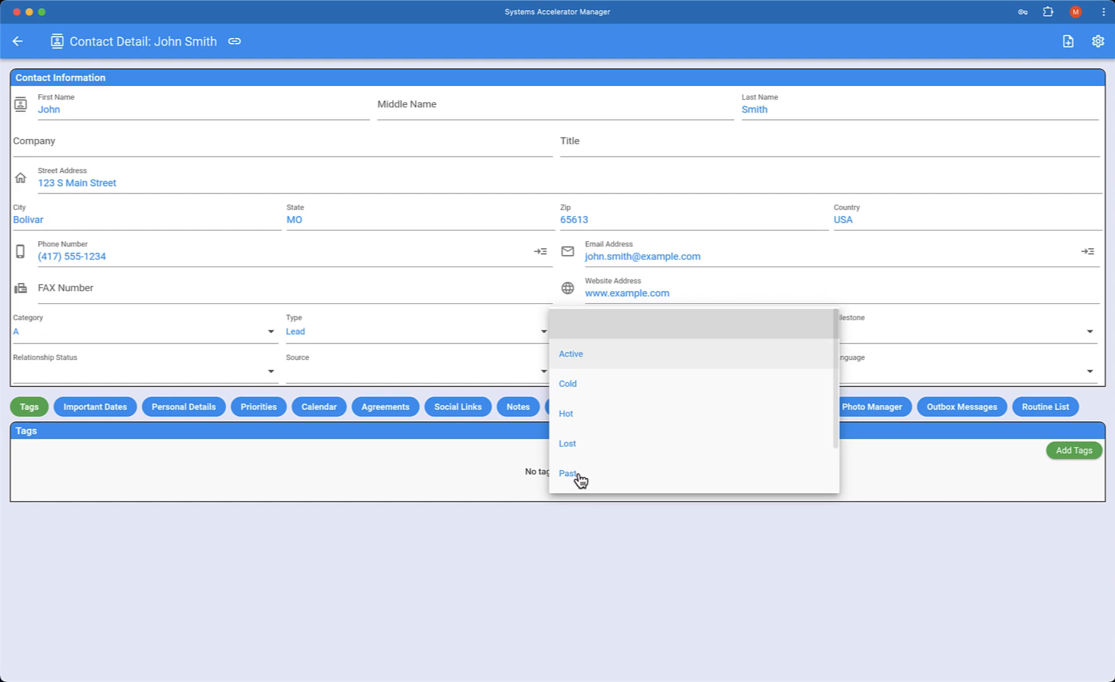
left_click(578, 413)
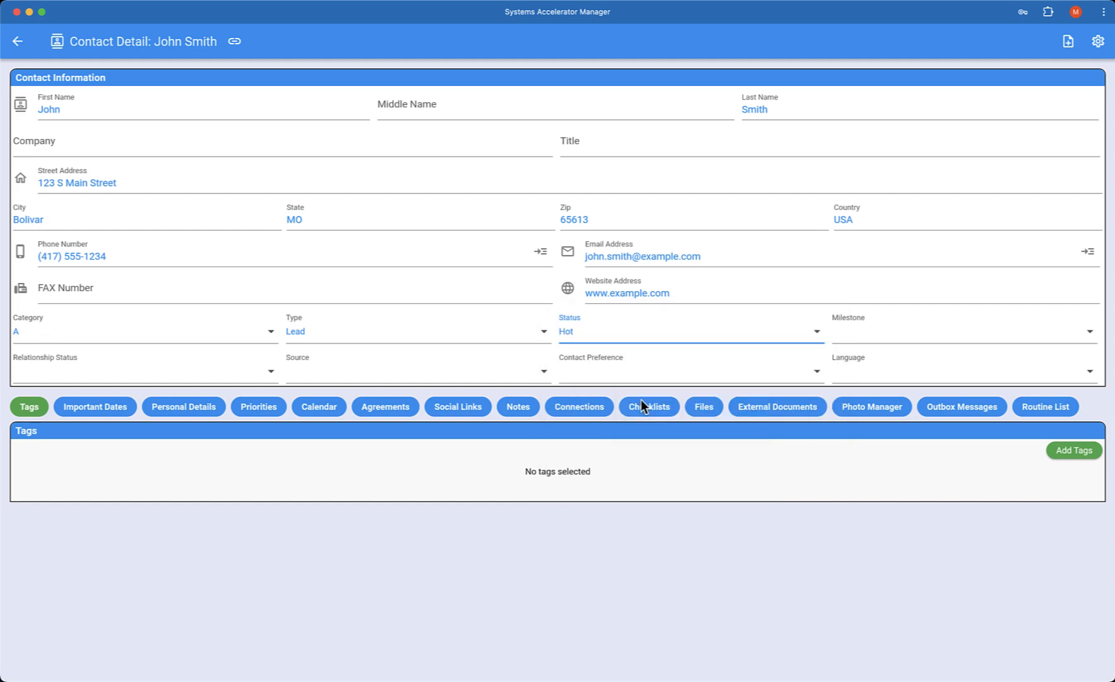
left_click(890, 338)
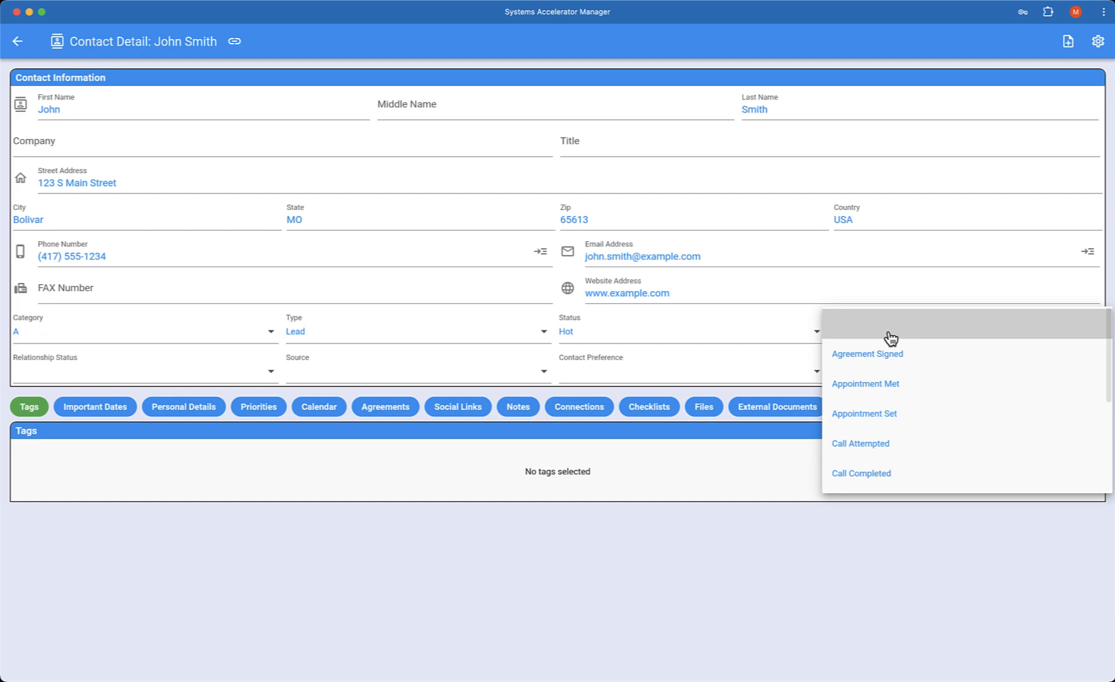
scroll(871, 381, "down", 5)
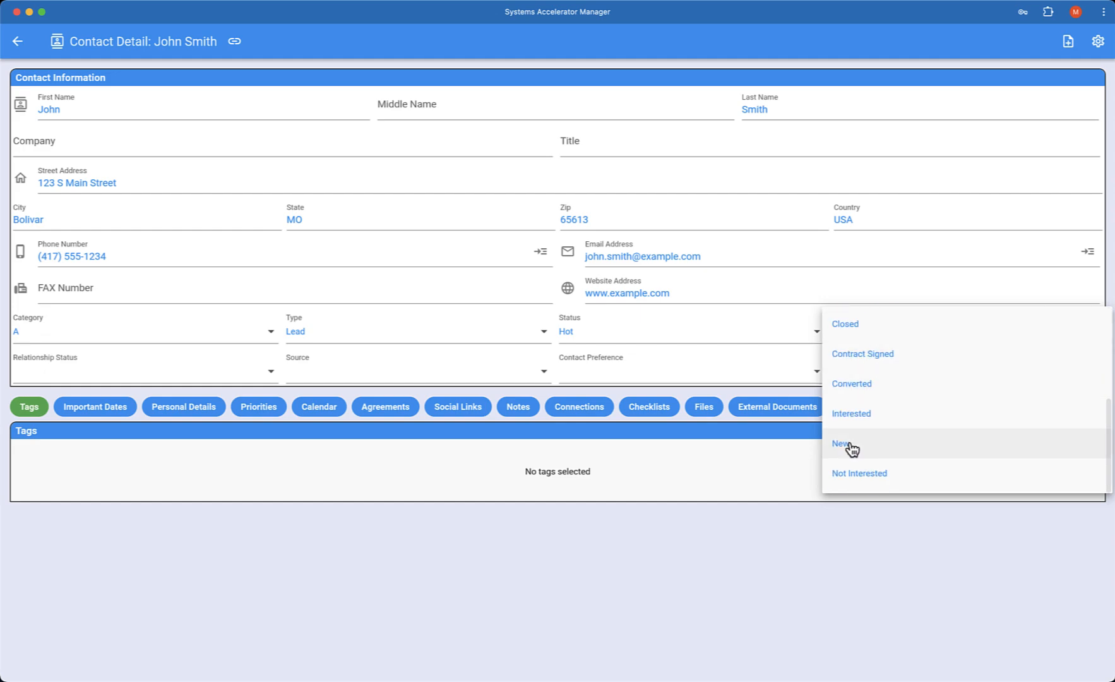
left_click(851, 443)
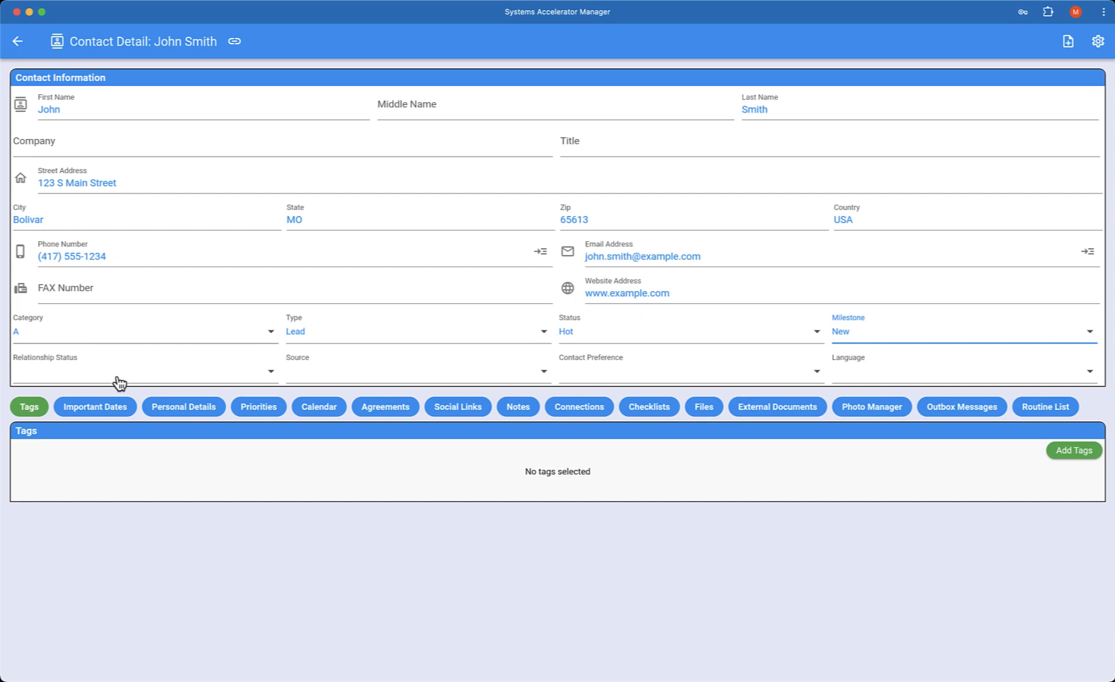
Step: Set the contact's relationship status to Married and its source to Event
left_click(93, 381)
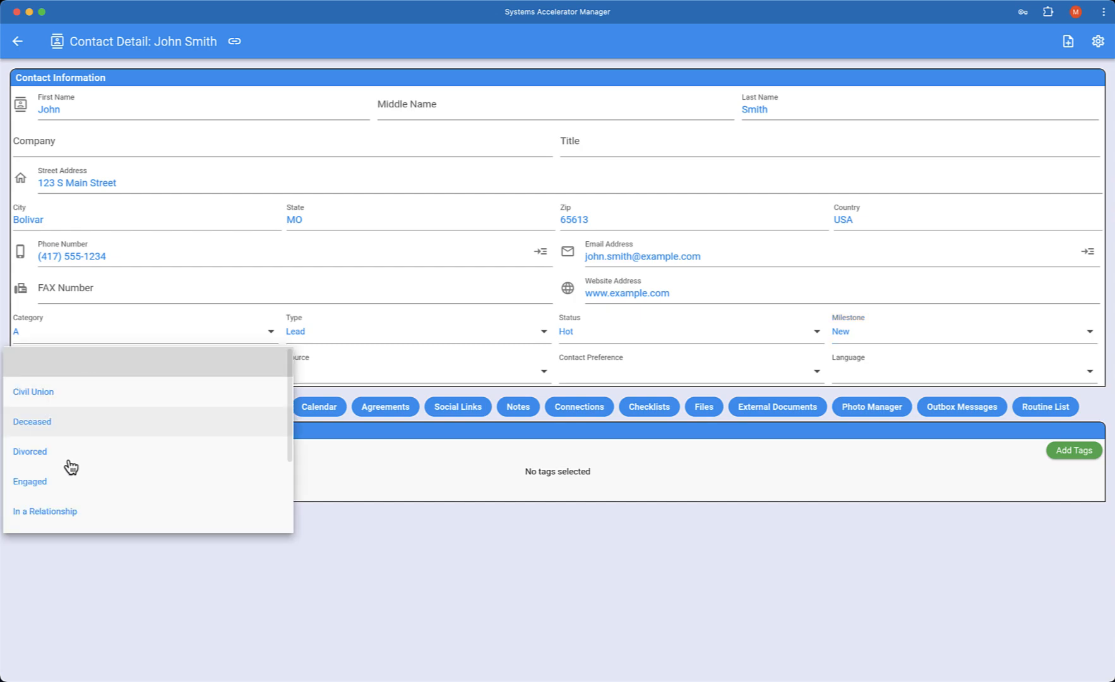
scroll(69, 464, "down", 2)
scroll(70, 465, "down", 1)
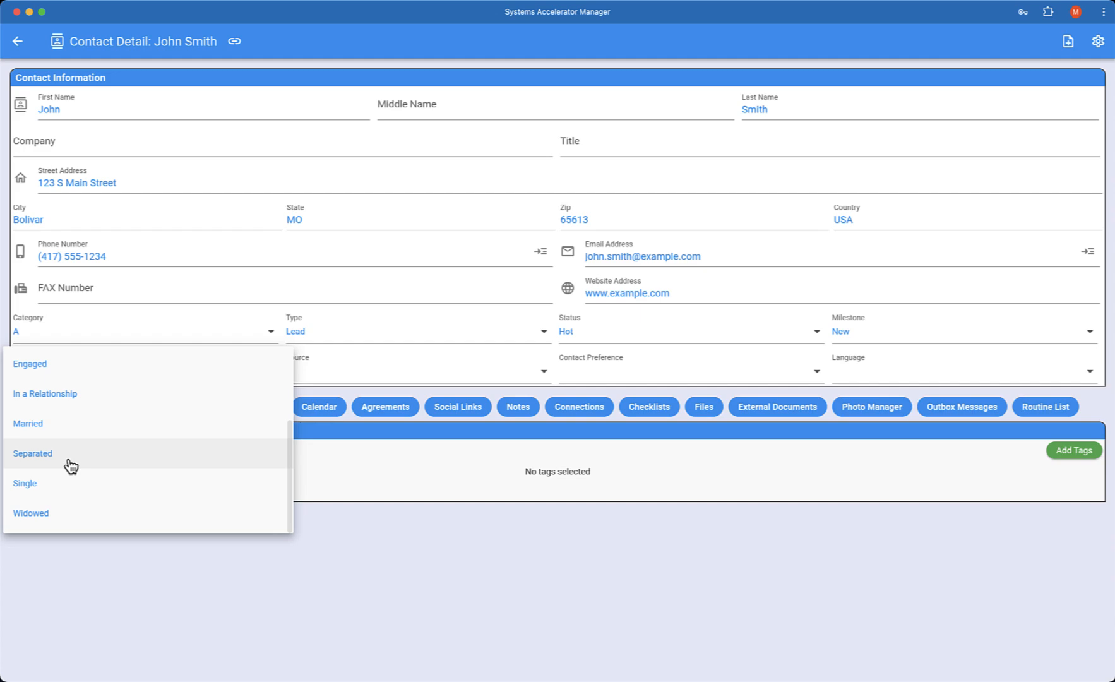
left_click(58, 424)
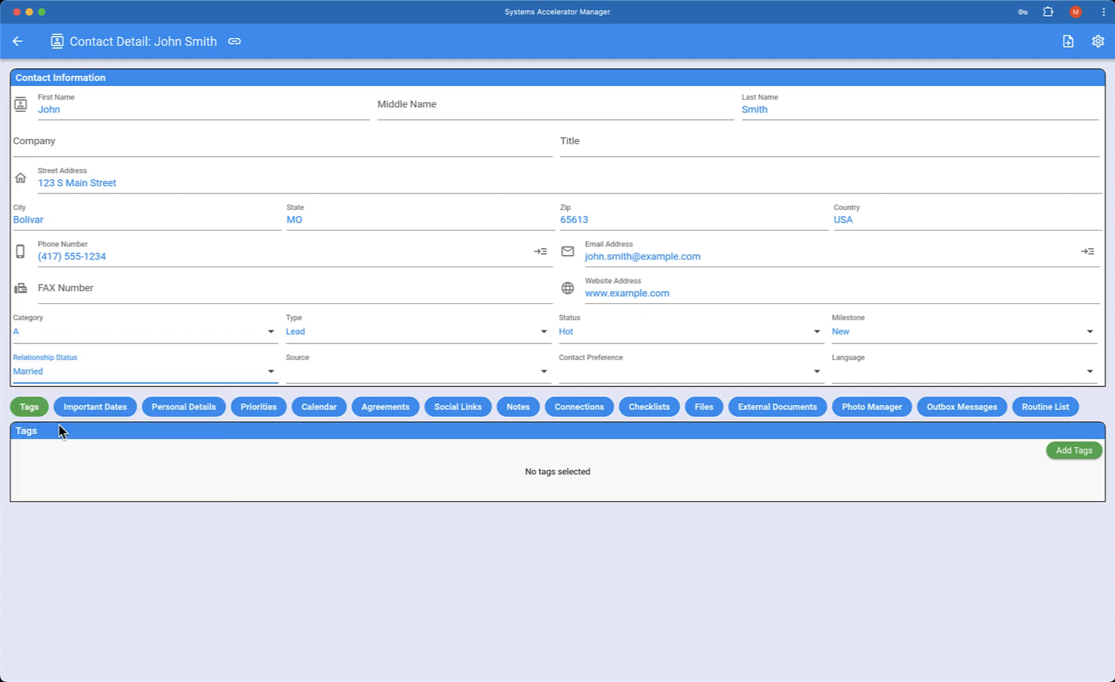
left_click(74, 377)
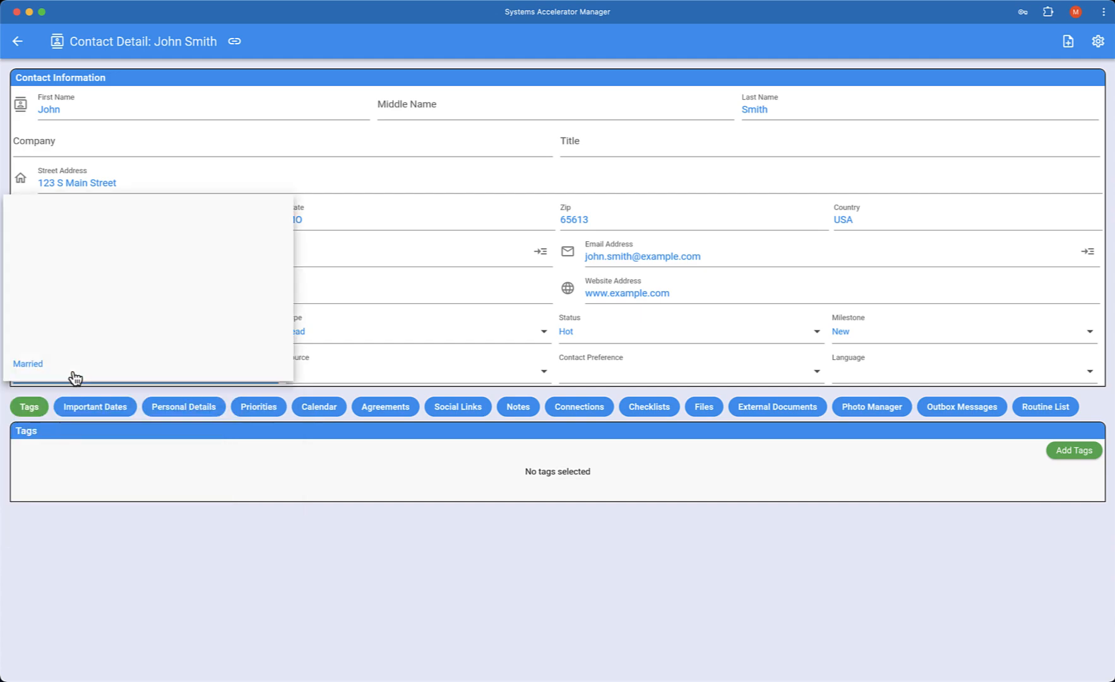
left_click(48, 271)
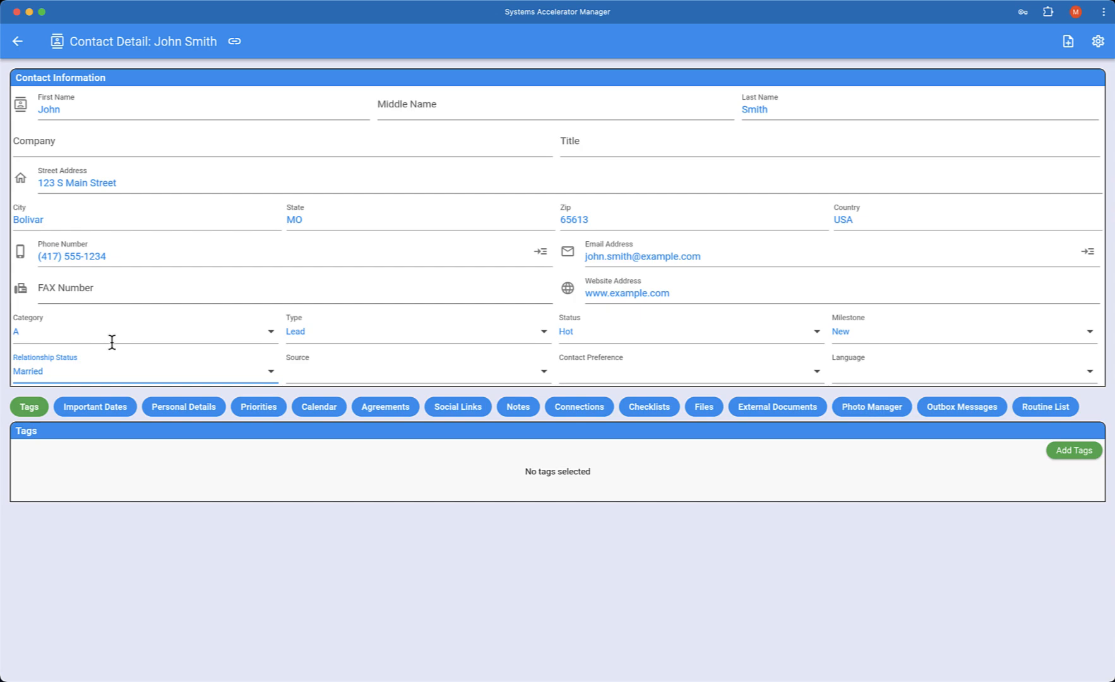
left_click(346, 375)
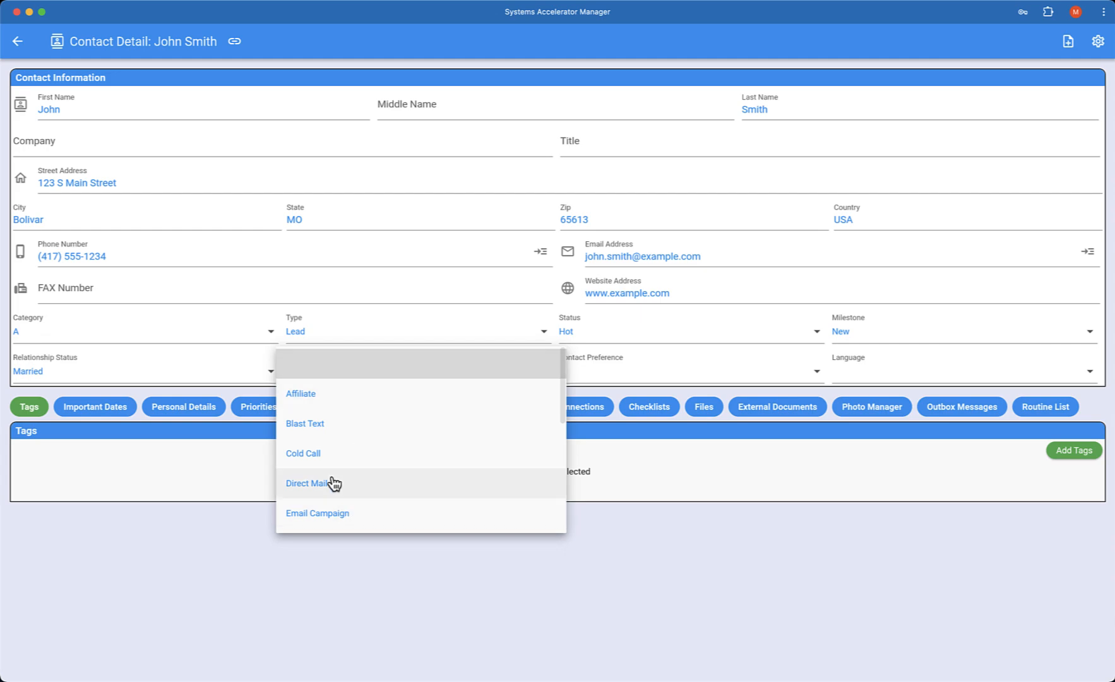
scroll(334, 483, "down", 2)
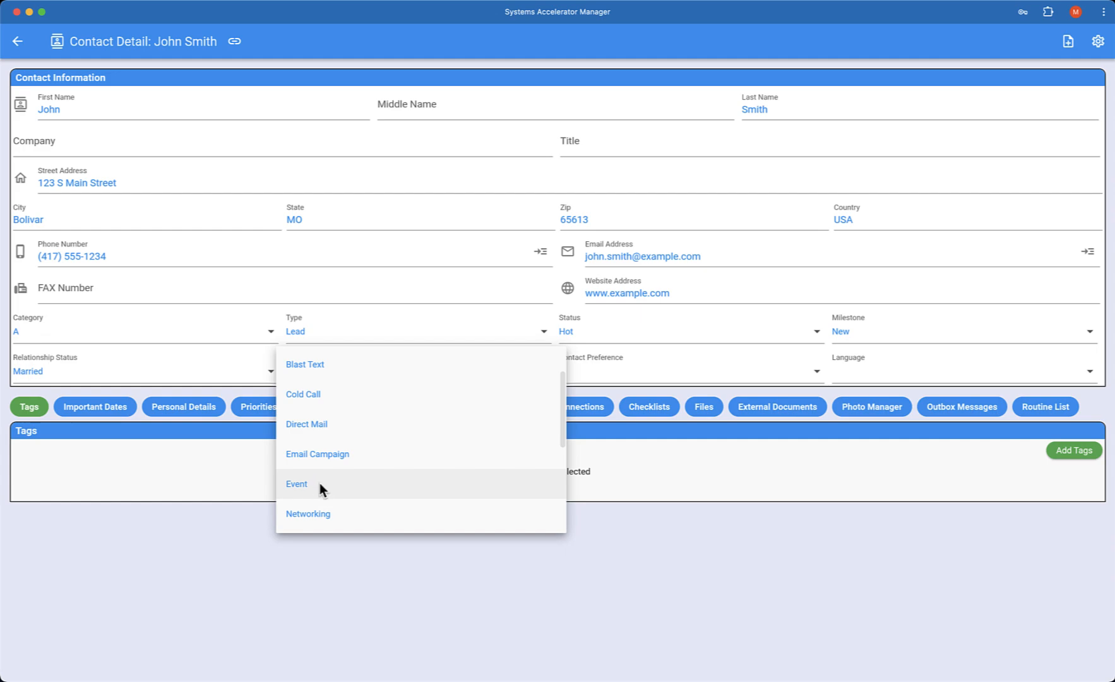
left_click(315, 484)
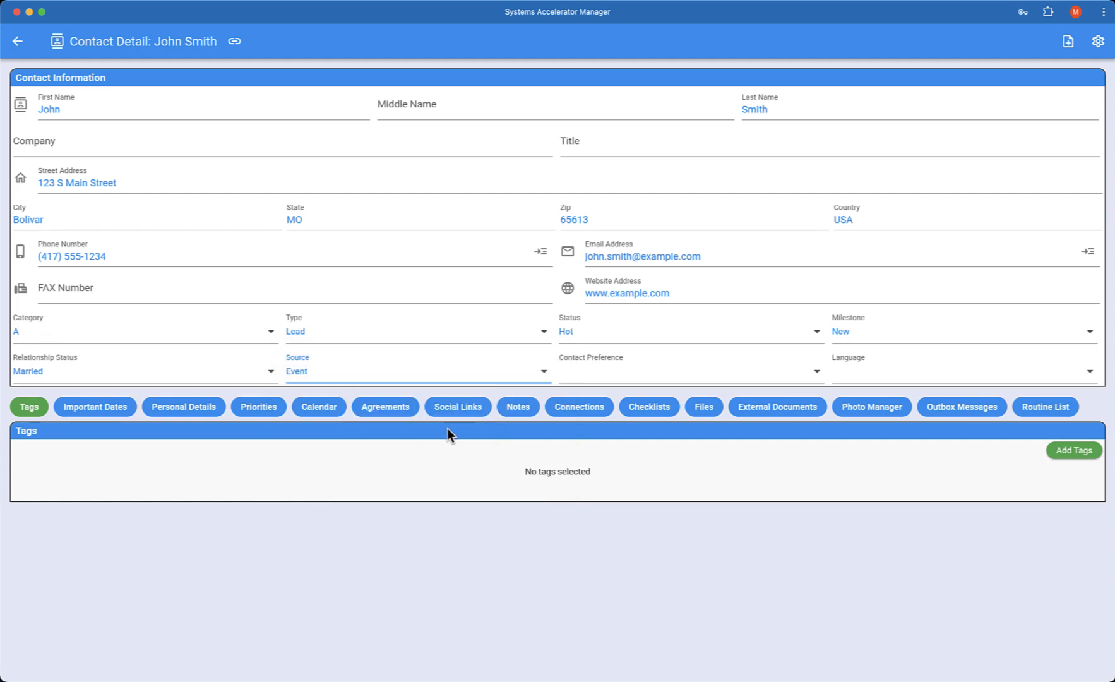
Step: Set the contact preference to Email and the language to English
left_click(621, 377)
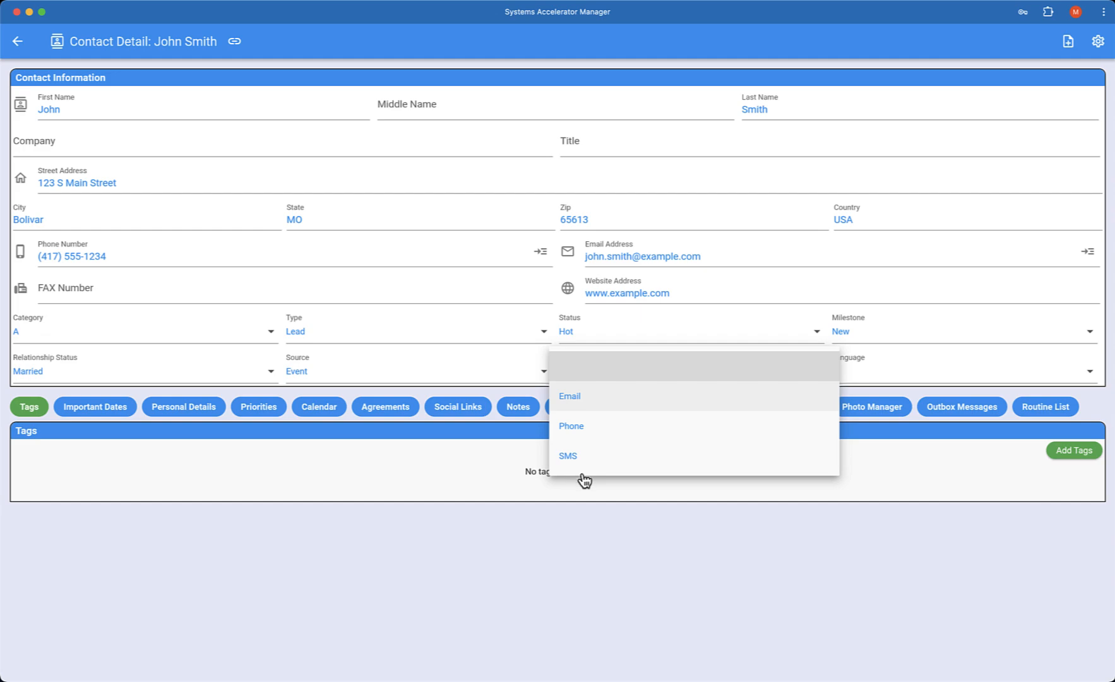
left_click(591, 397)
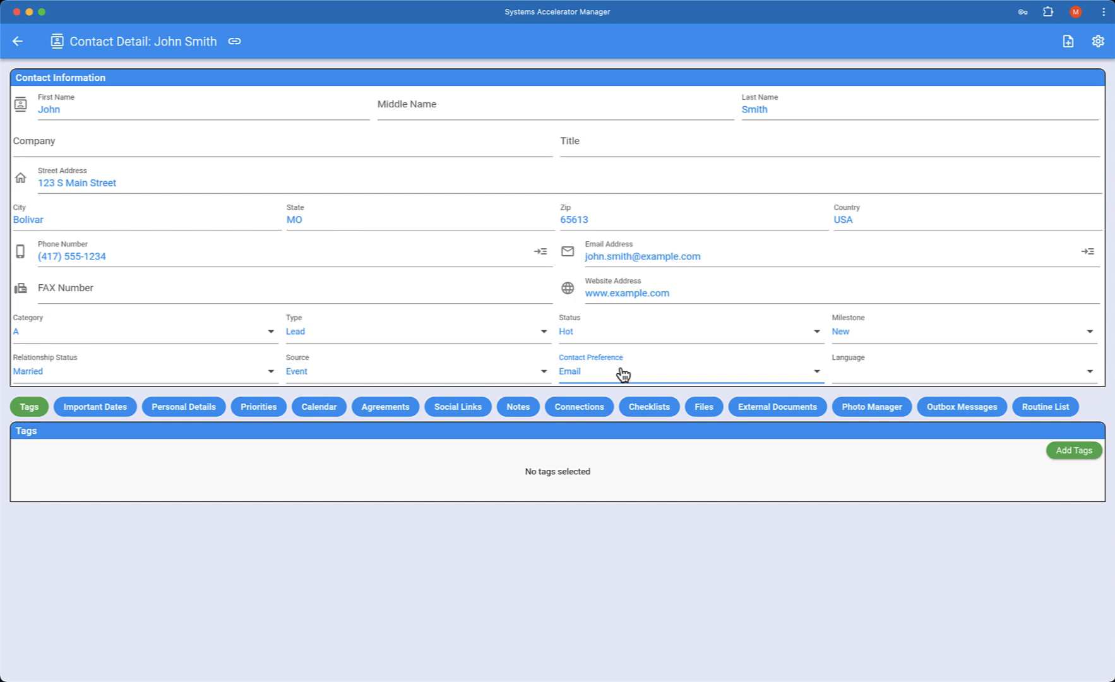
left_click(857, 371)
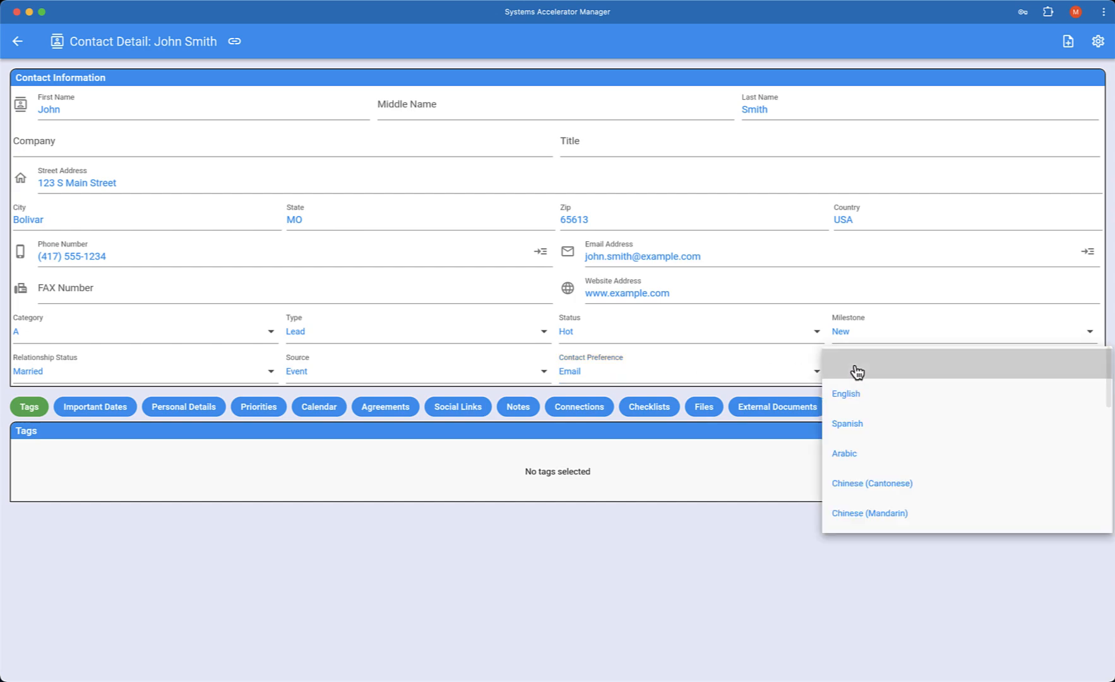
left_click(860, 398)
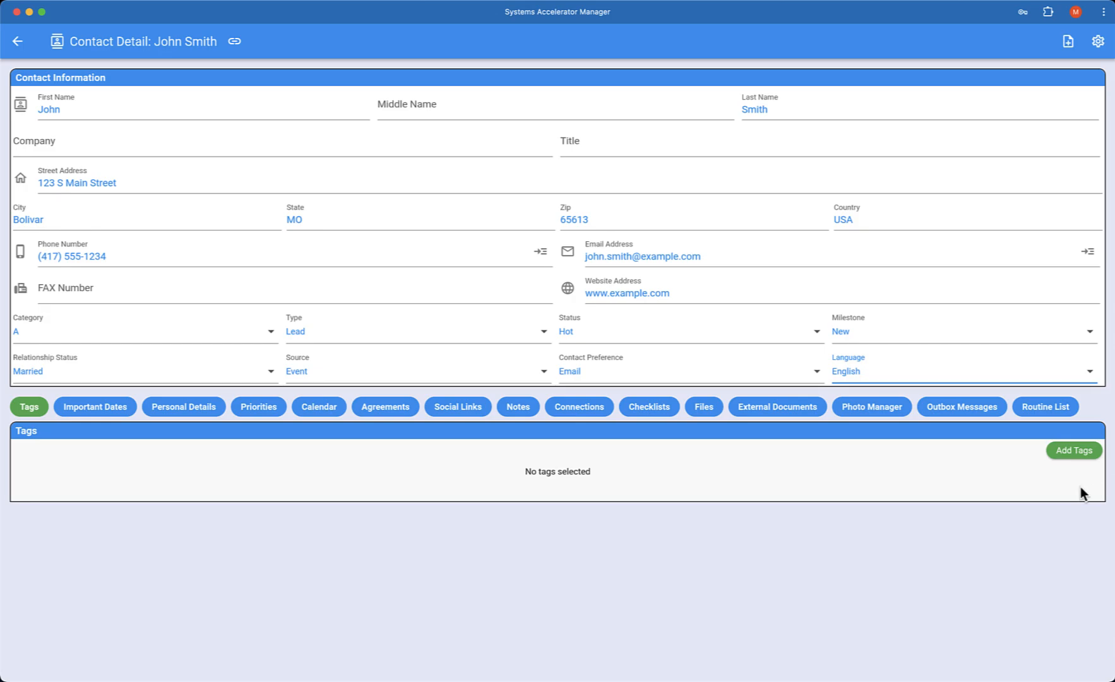
Step: Add the tags New Lead, Seller and Buyer to the contact
left_click(1075, 451)
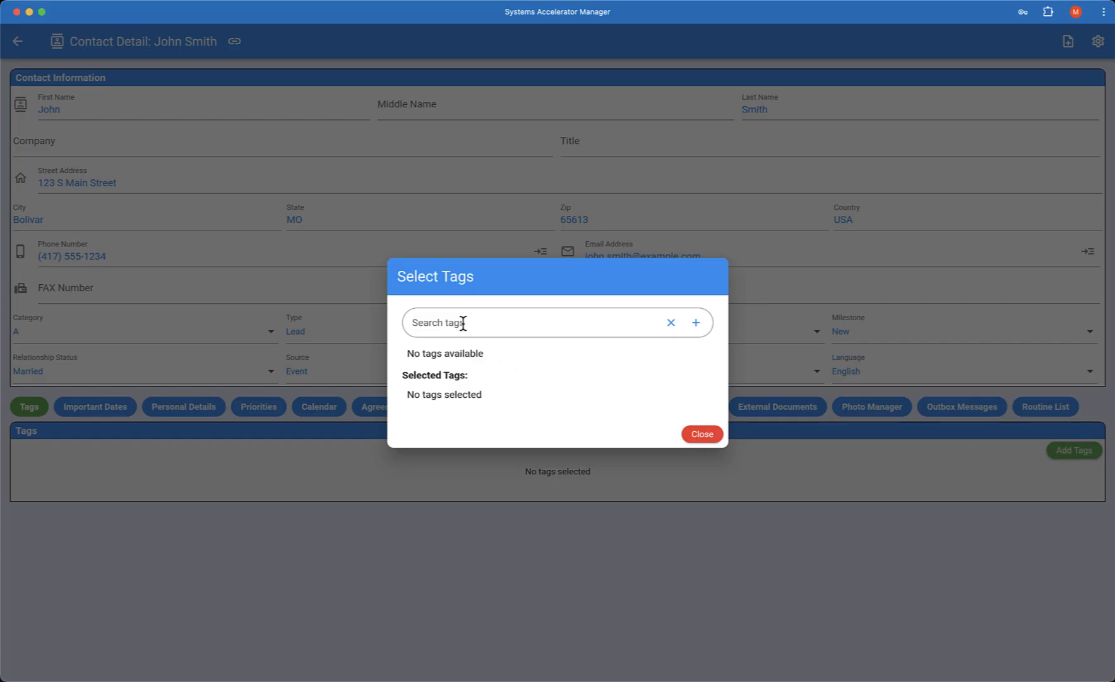
type("New Lead")
key("Return")
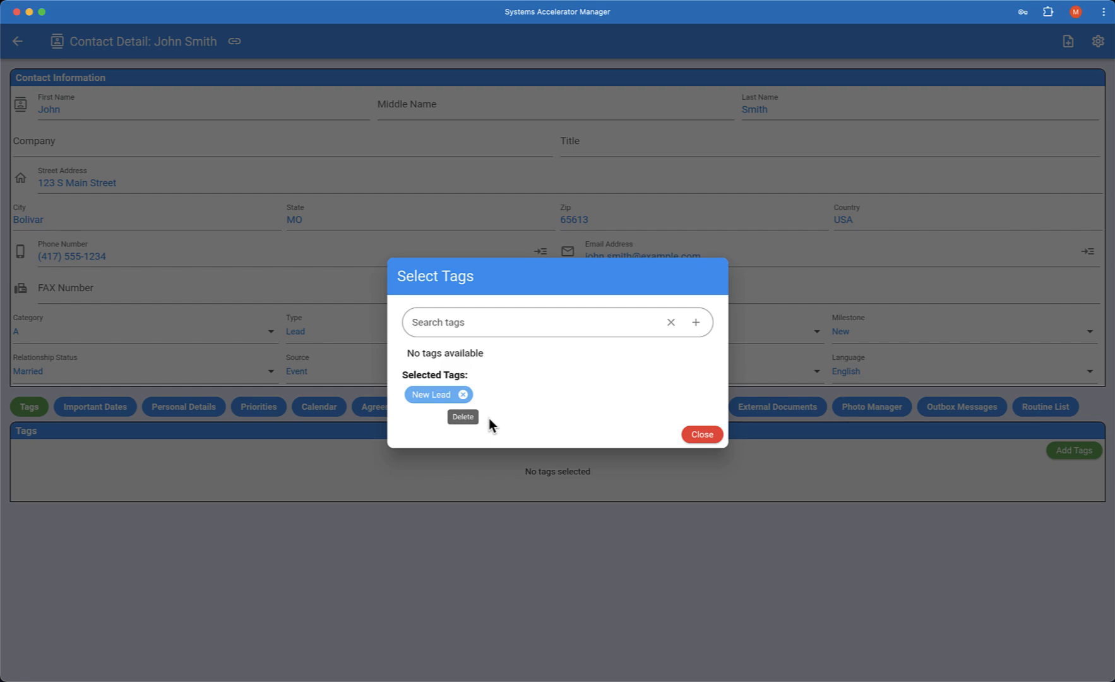
left_click(465, 322)
type("Seller")
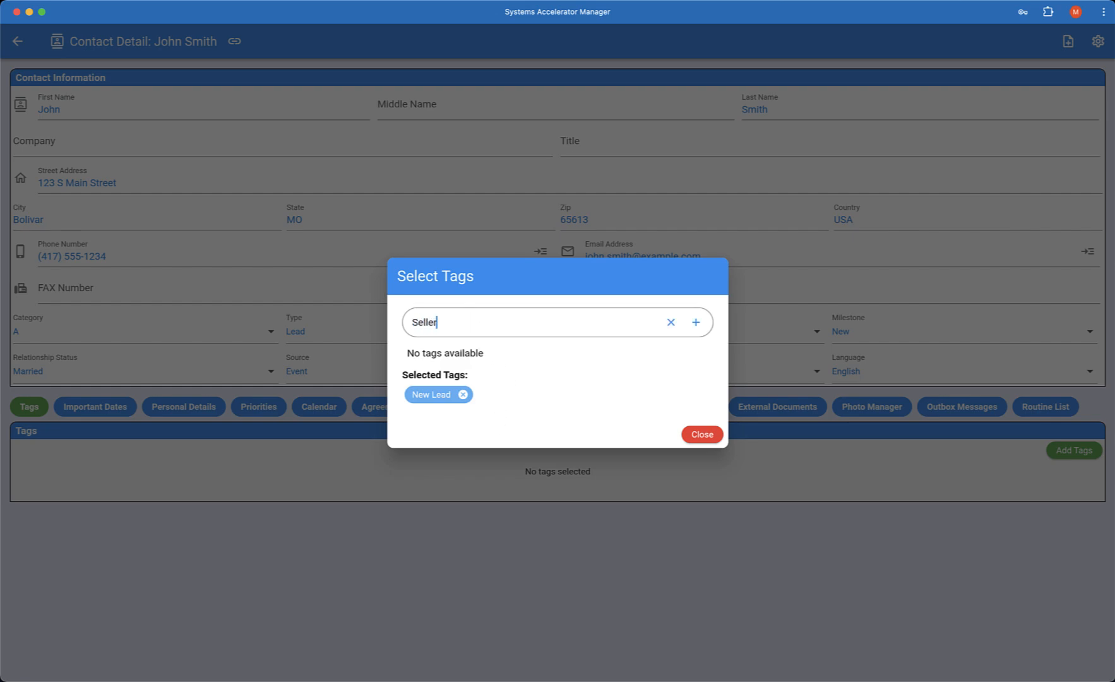
key("Return")
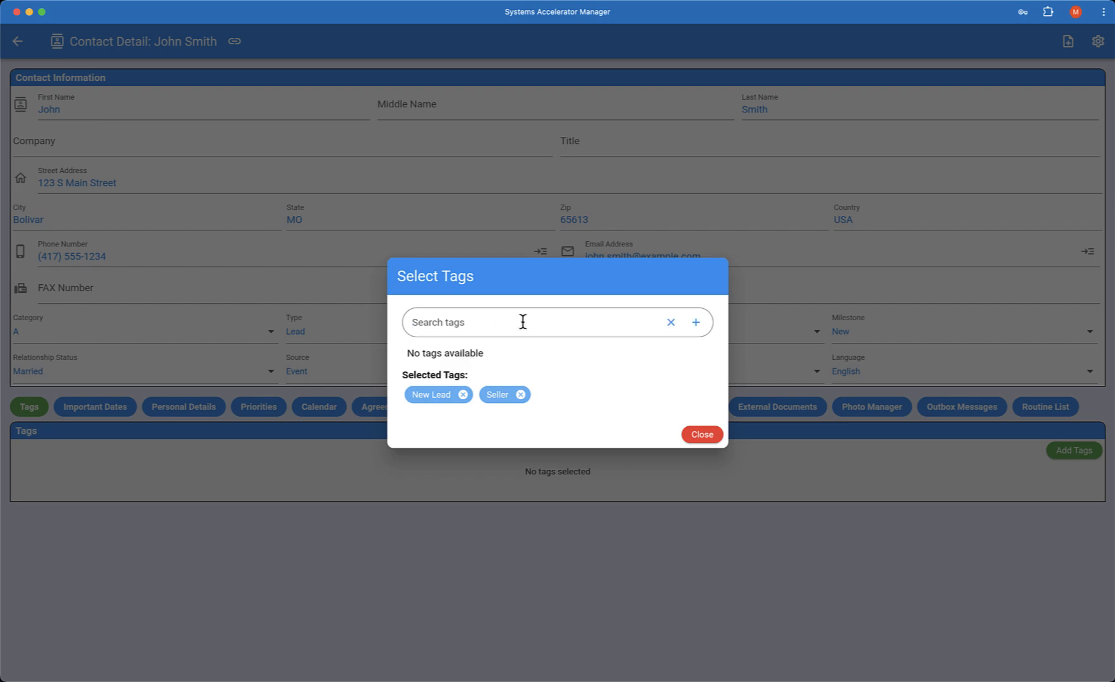
type("Buyer")
key("Return")
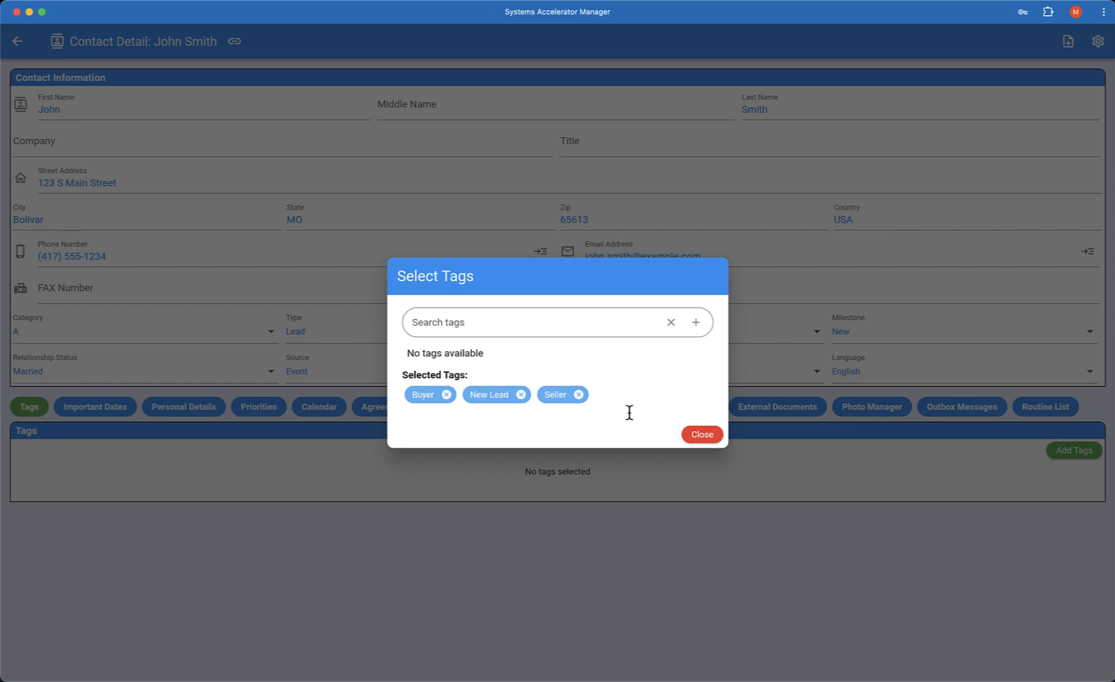
left_click(702, 434)
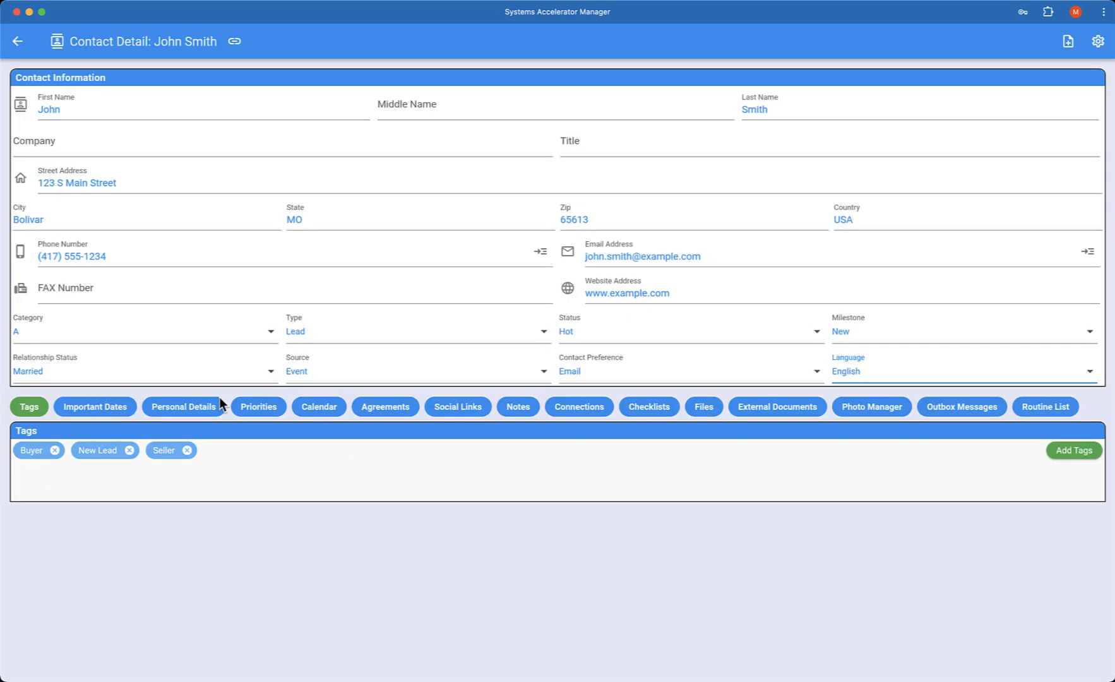
Step: Examine the contact's important dates, including the hidden date fields, and its personal details, priorities, calendar and agreements
left_click(84, 405)
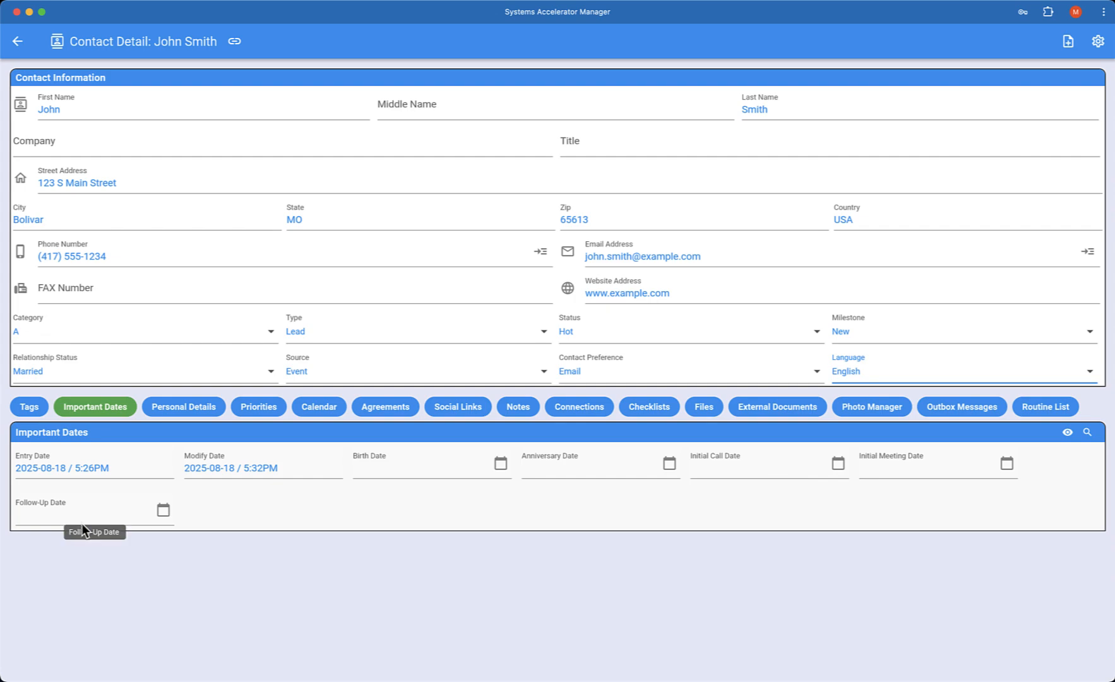
left_click(1067, 433)
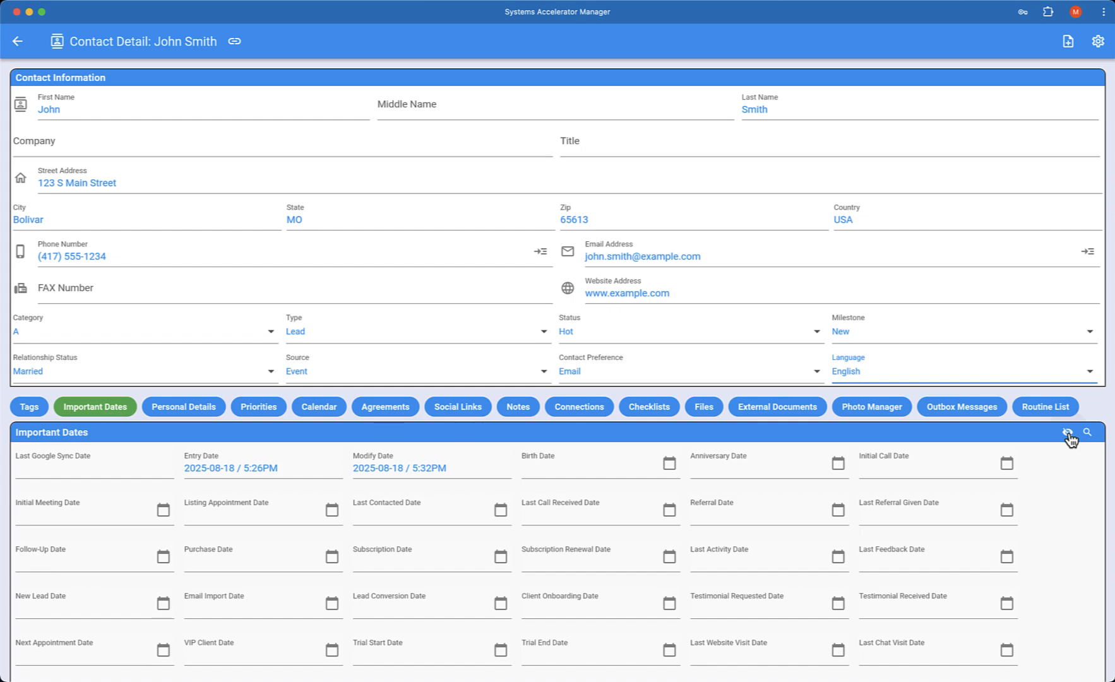
left_click(1067, 434)
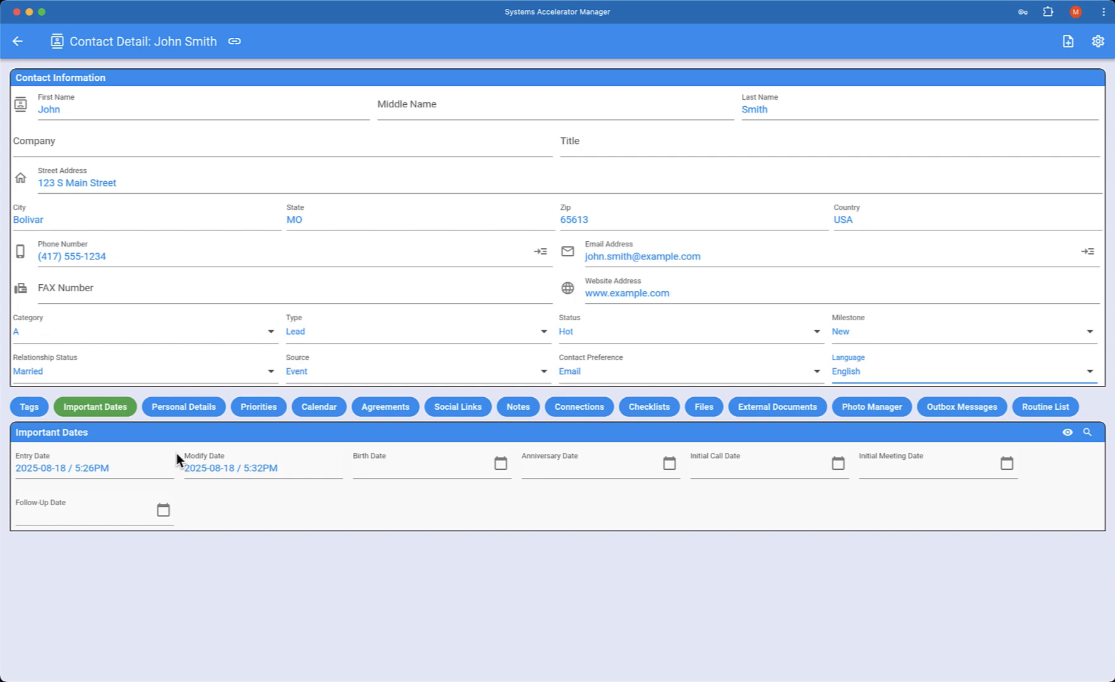
left_click(192, 407)
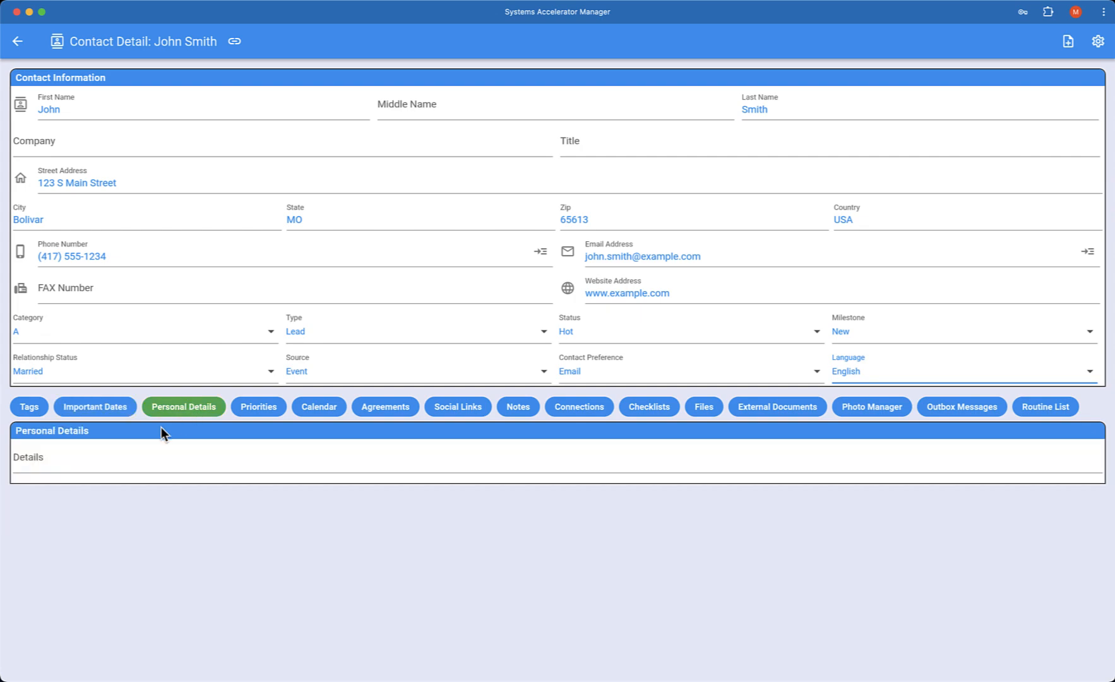
left_click(107, 454)
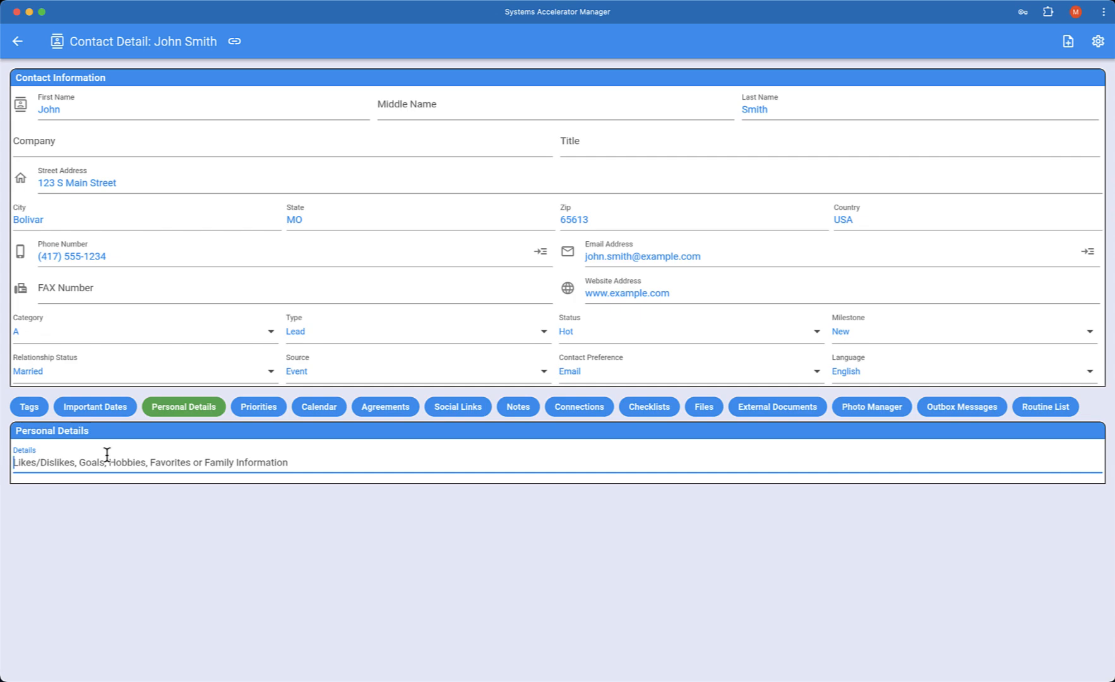
left_click(267, 407)
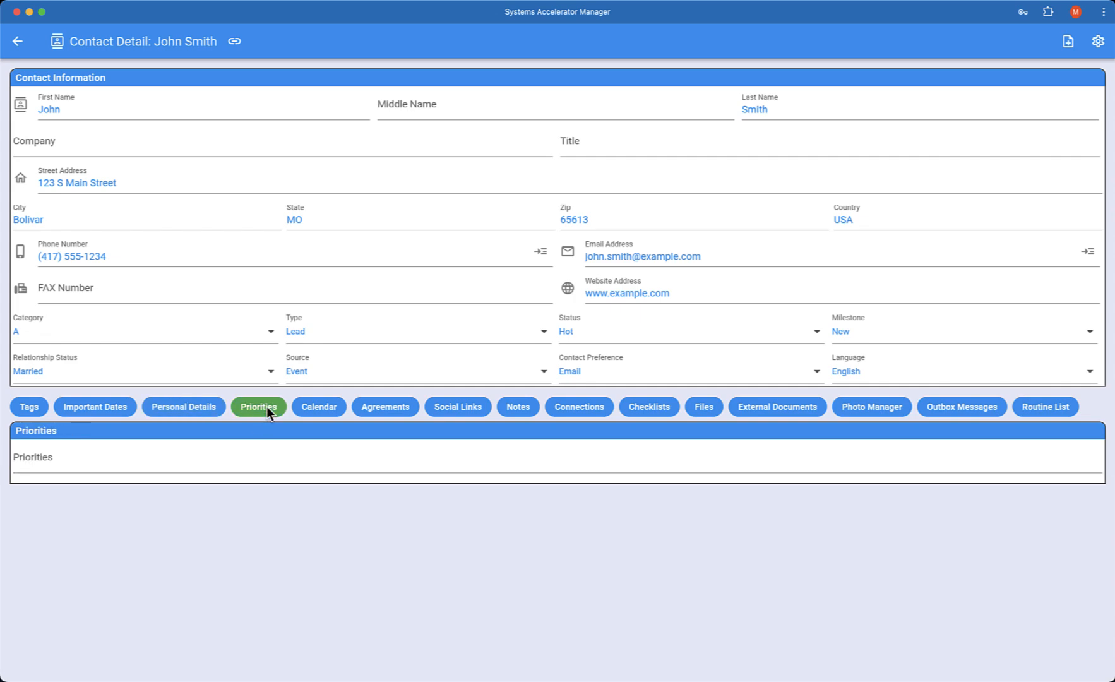
left_click(135, 462)
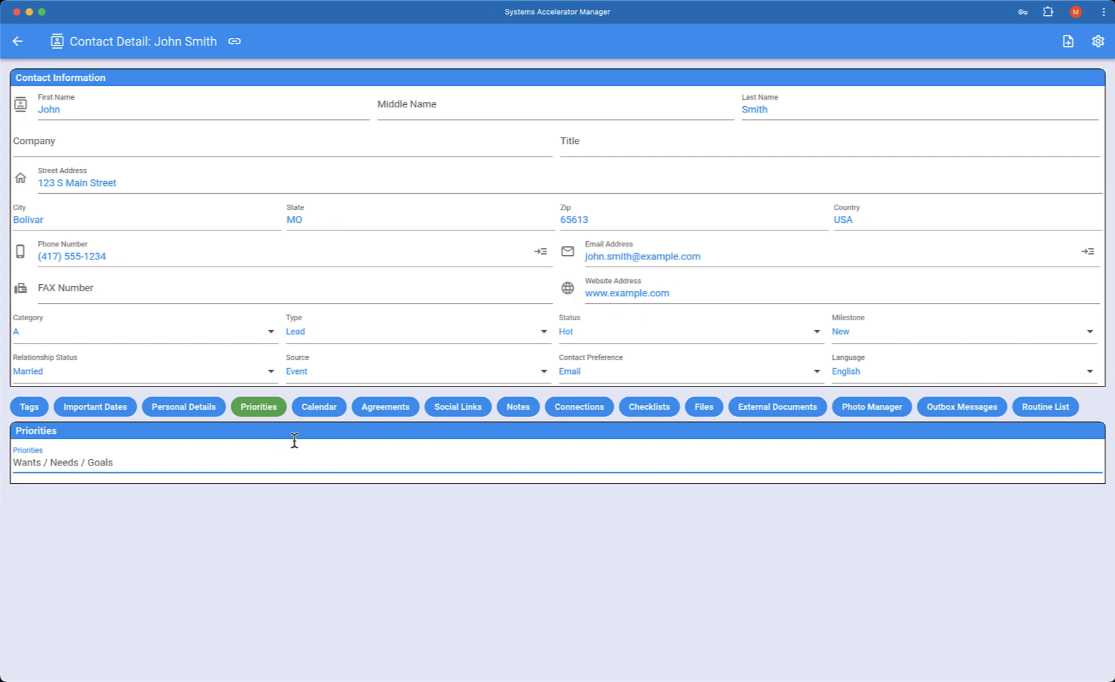
left_click(321, 406)
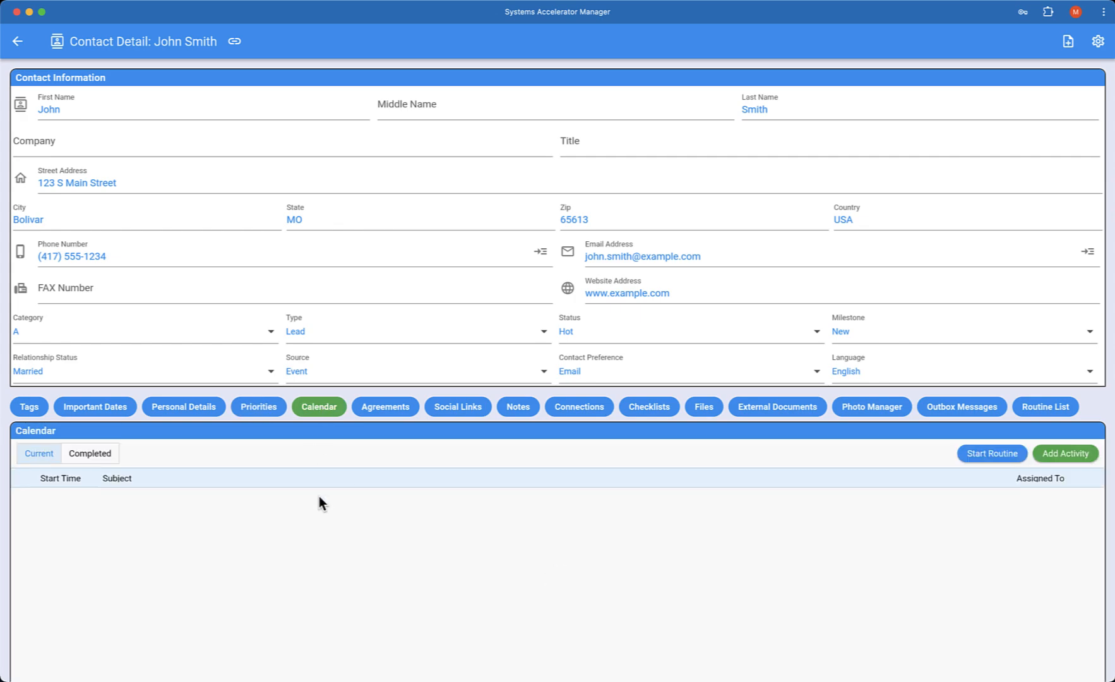
left_click(400, 411)
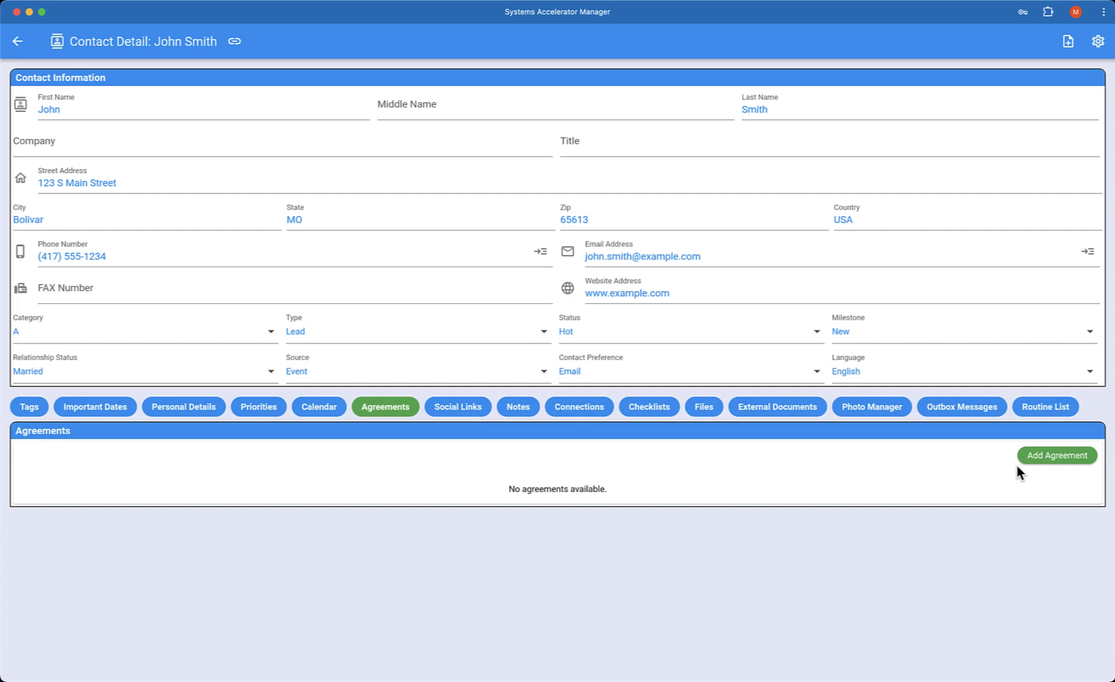
left_click(459, 409)
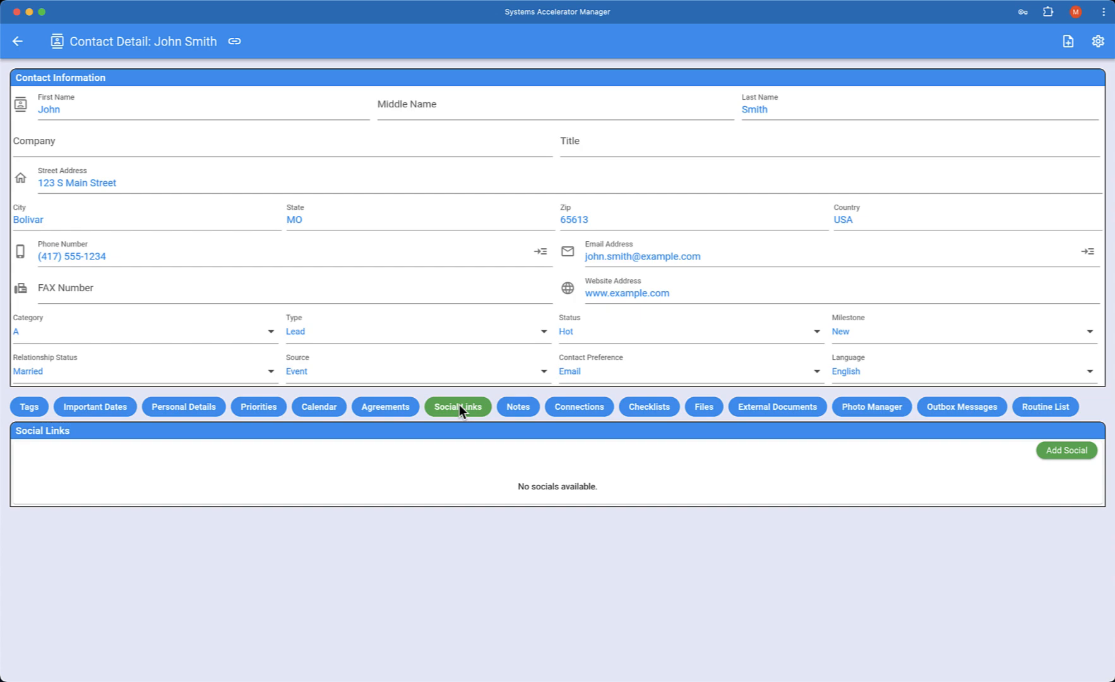
left_click(1054, 457)
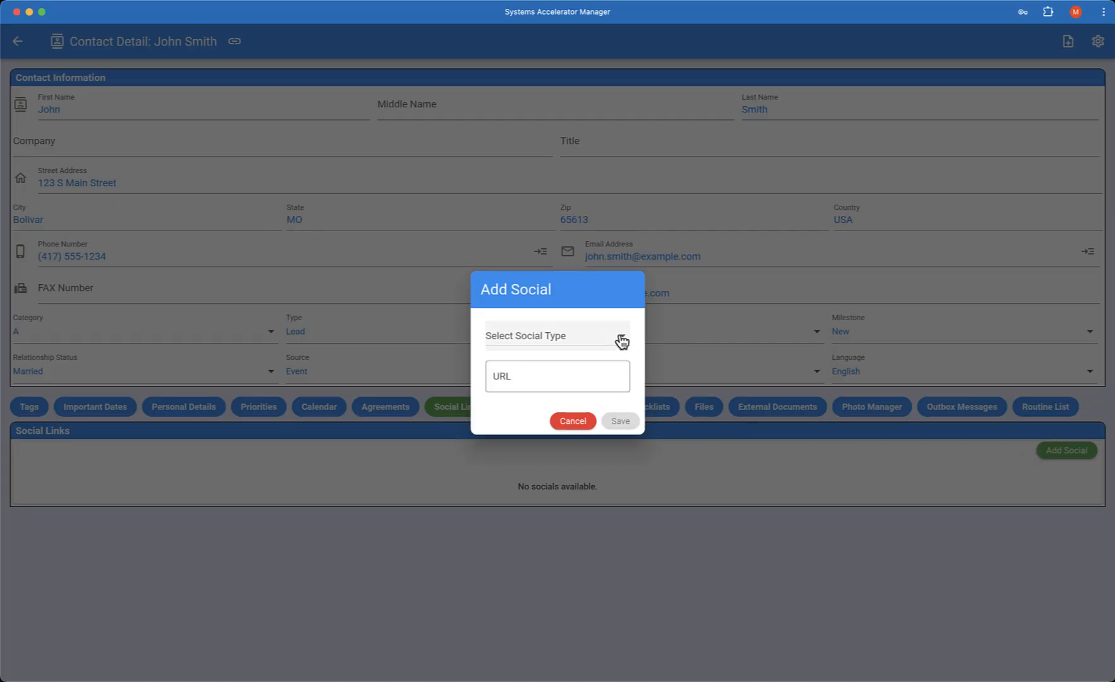
left_click(619, 338)
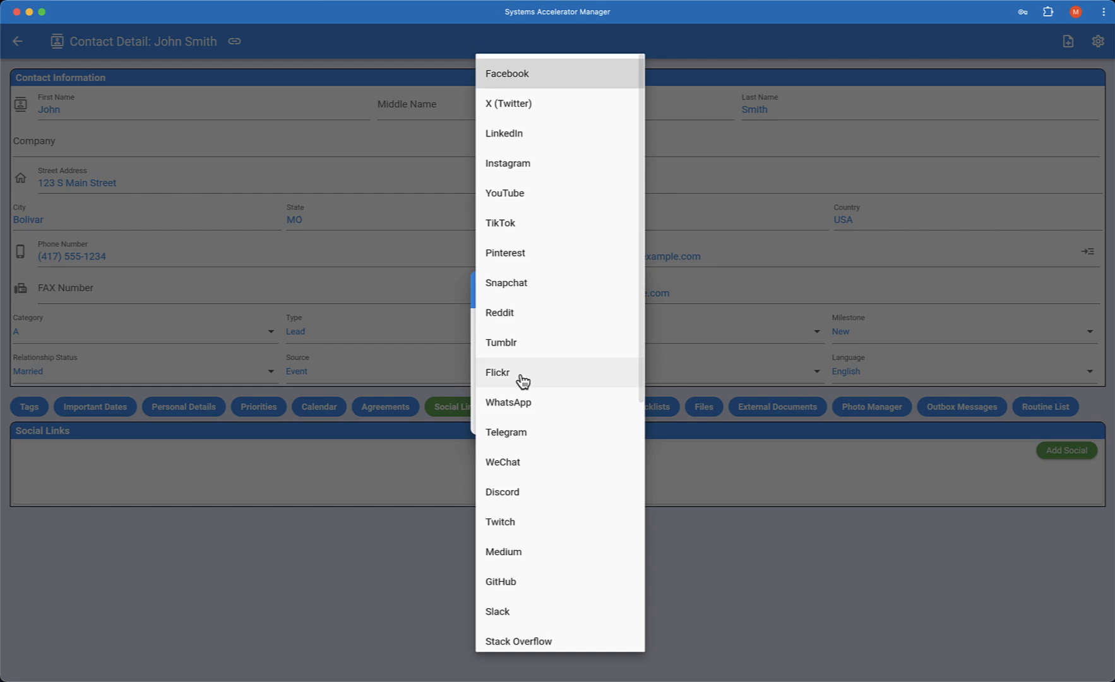
left_click(519, 78)
left_click(570, 423)
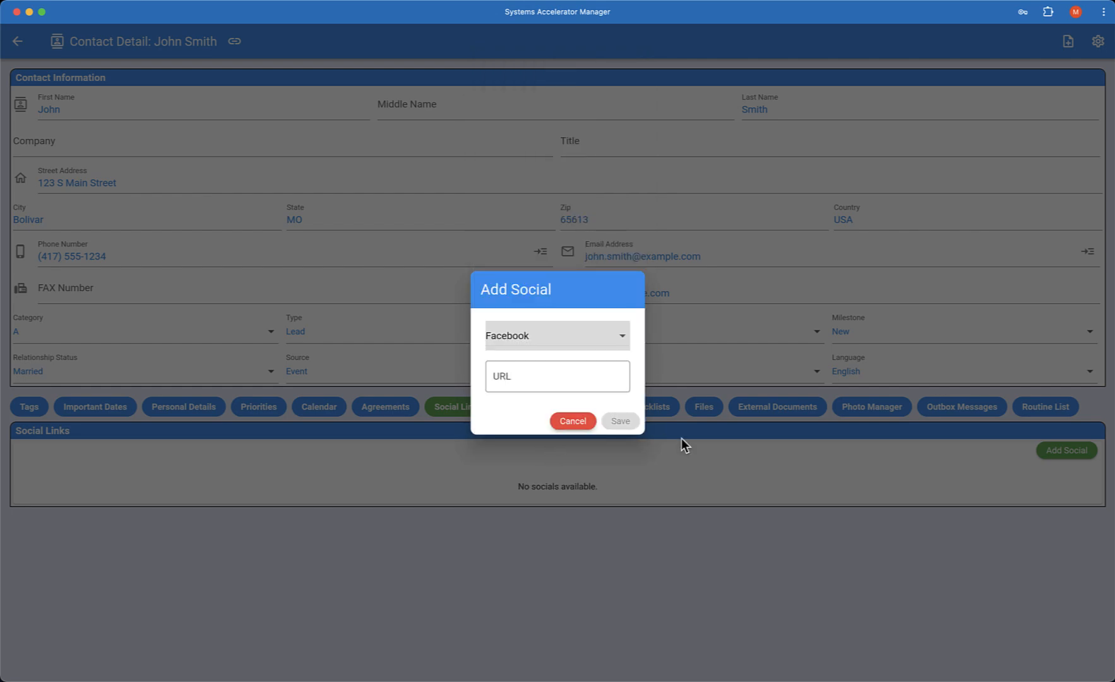
Step: Start a new connection of type Spouse for the contact and search for the spouse by full name
left_click(516, 402)
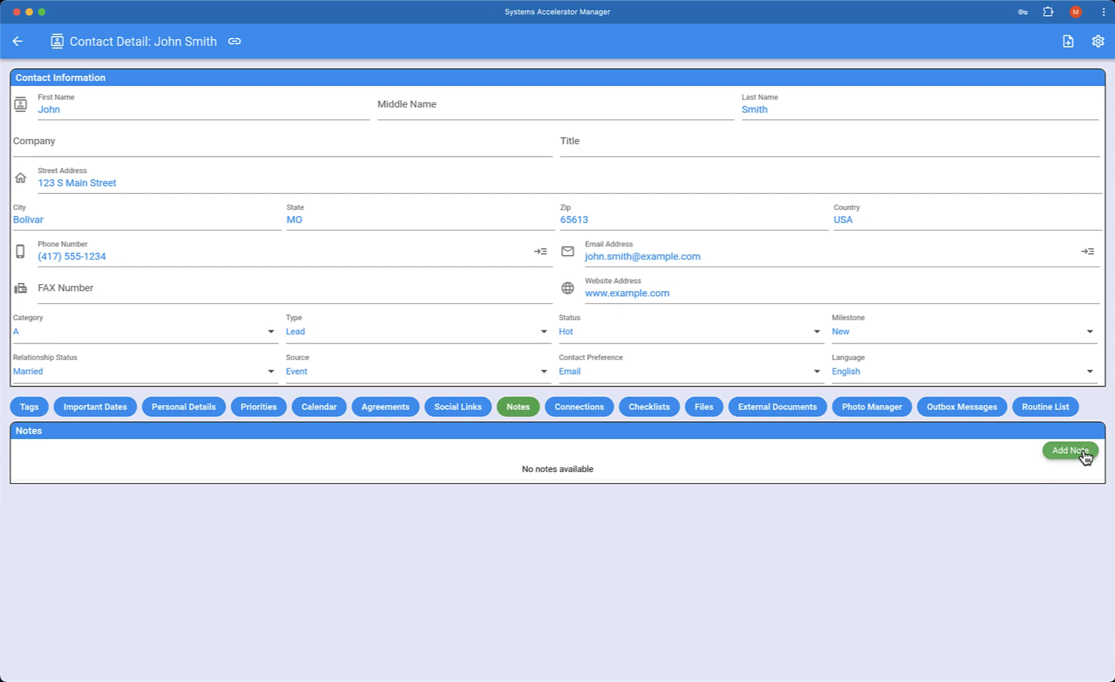
left_click(569, 410)
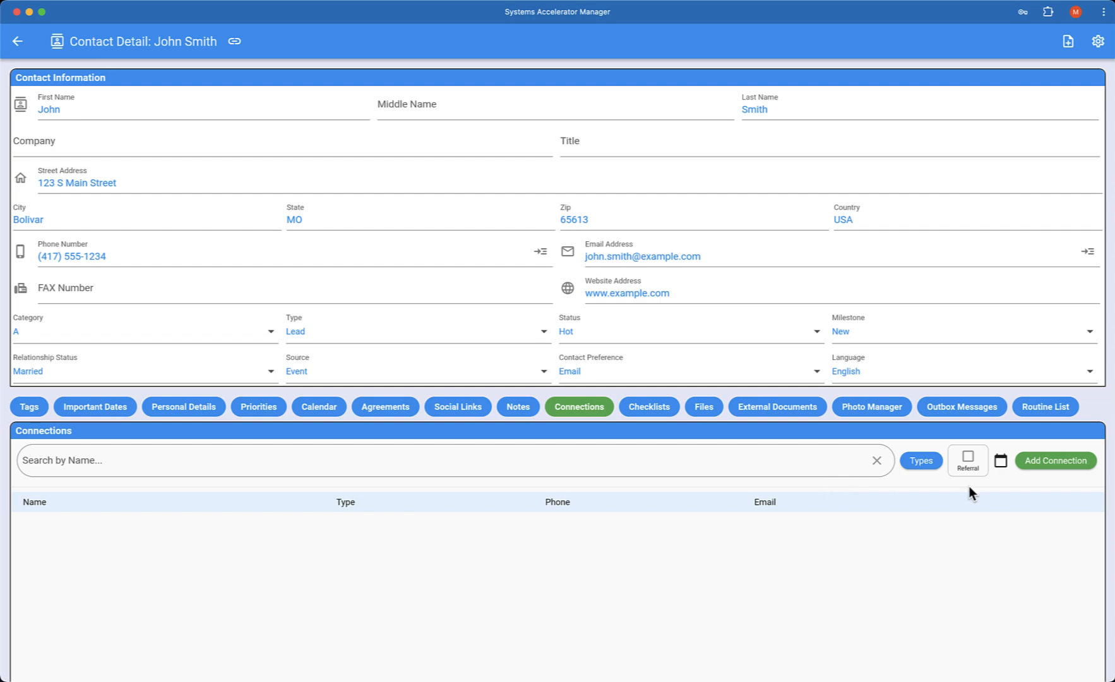
left_click(1051, 467)
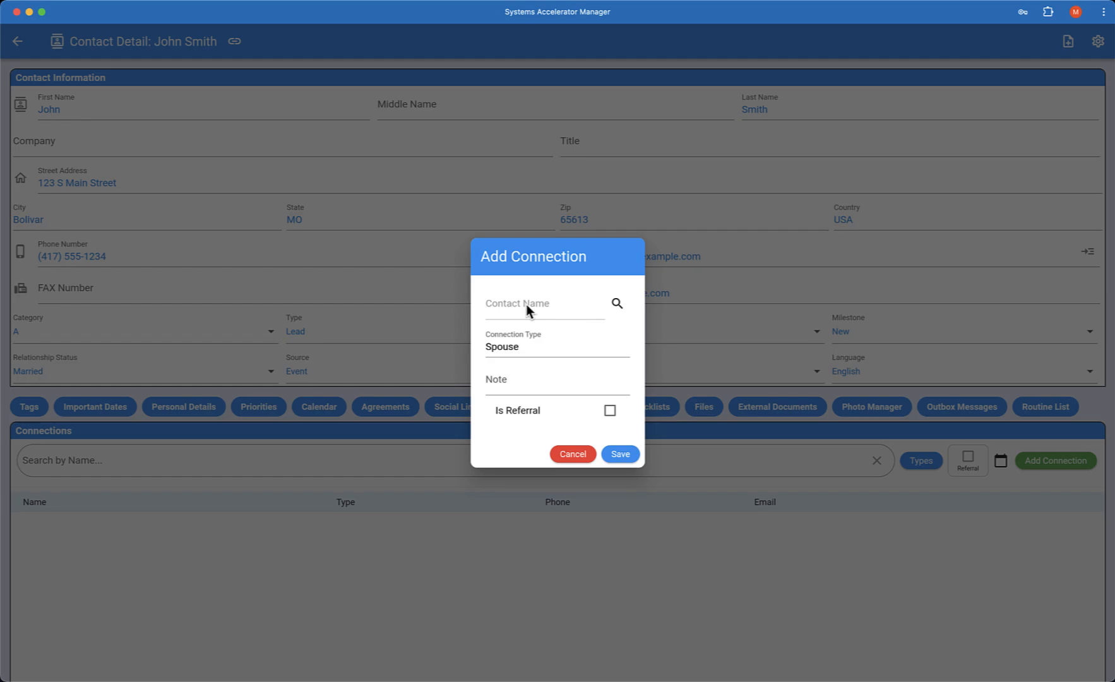
left_click(613, 290)
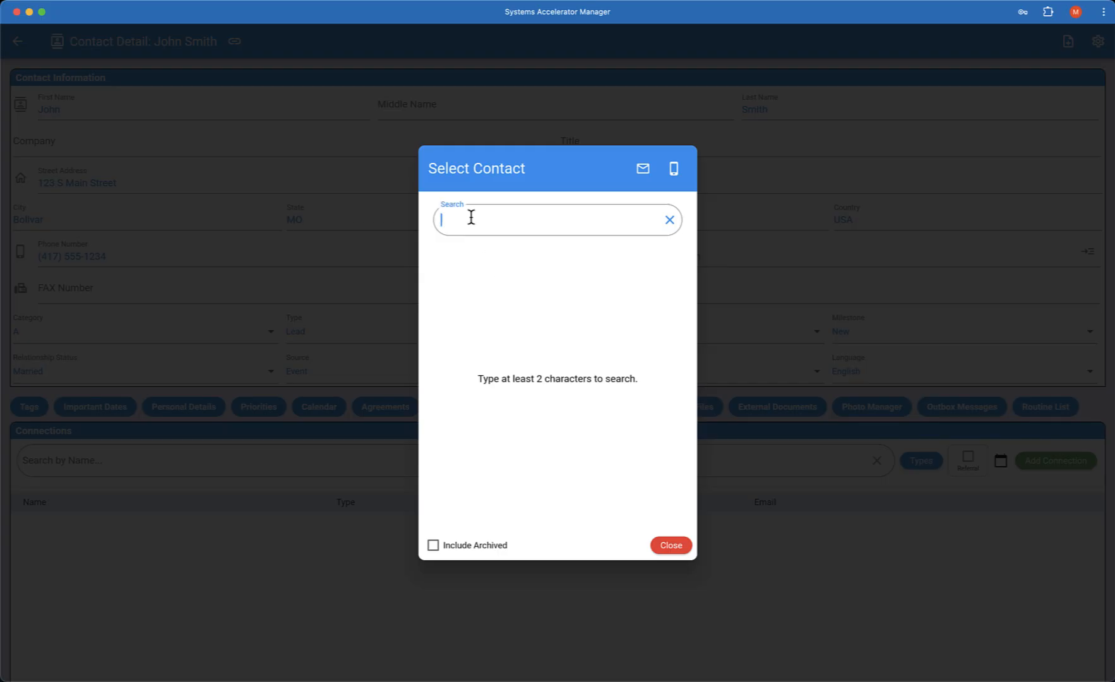
type("Mar")
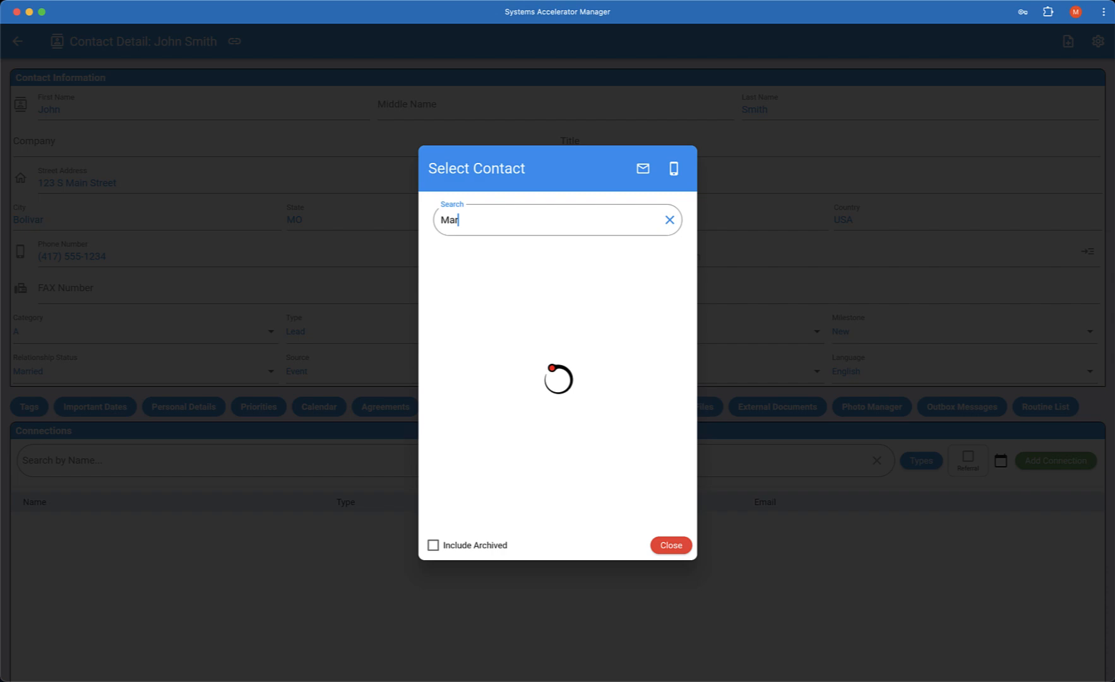
type("y Smith")
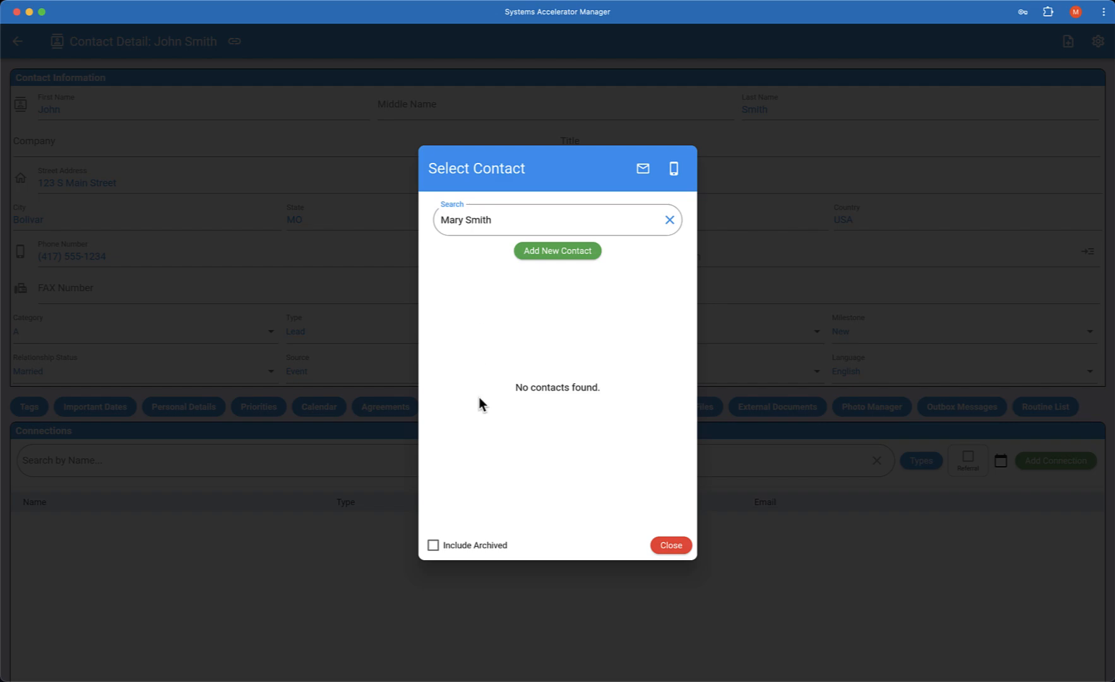
Step: Create the spouse as a new contact with an email address and phone number
left_click(561, 252)
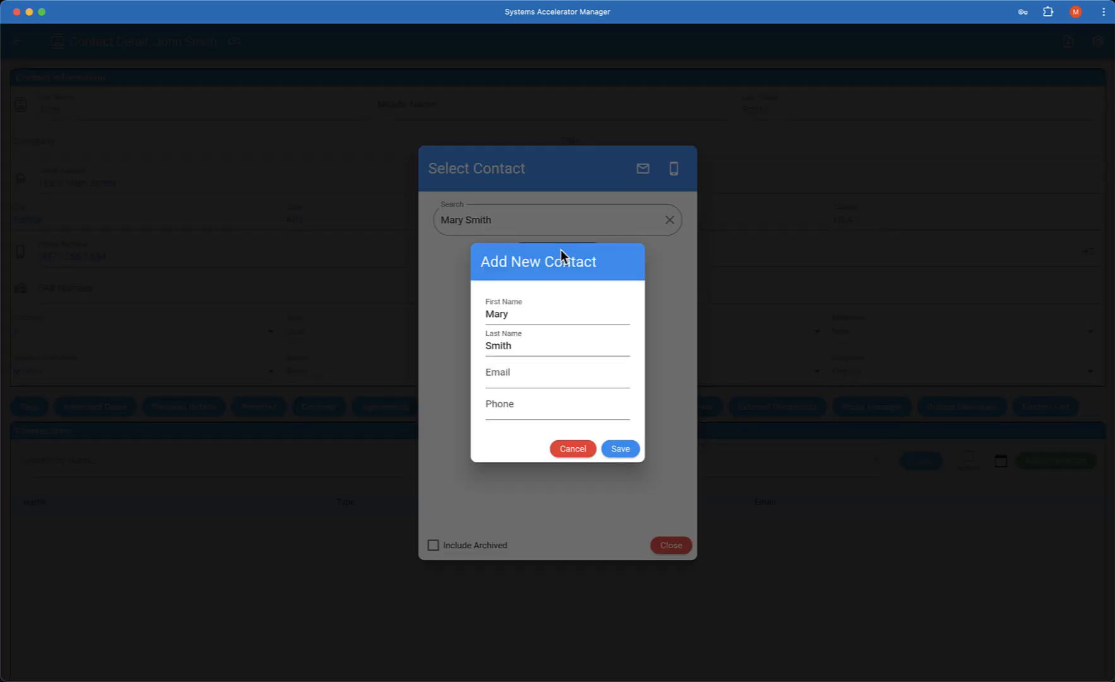
left_click(511, 377)
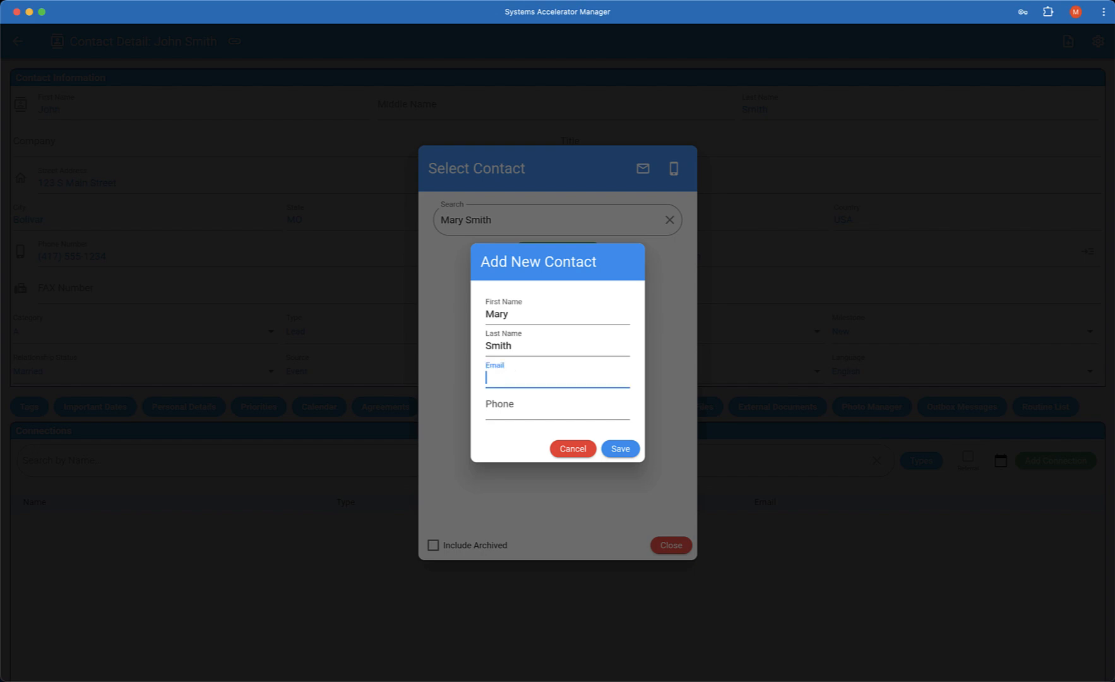
type("mary.smith@example.")
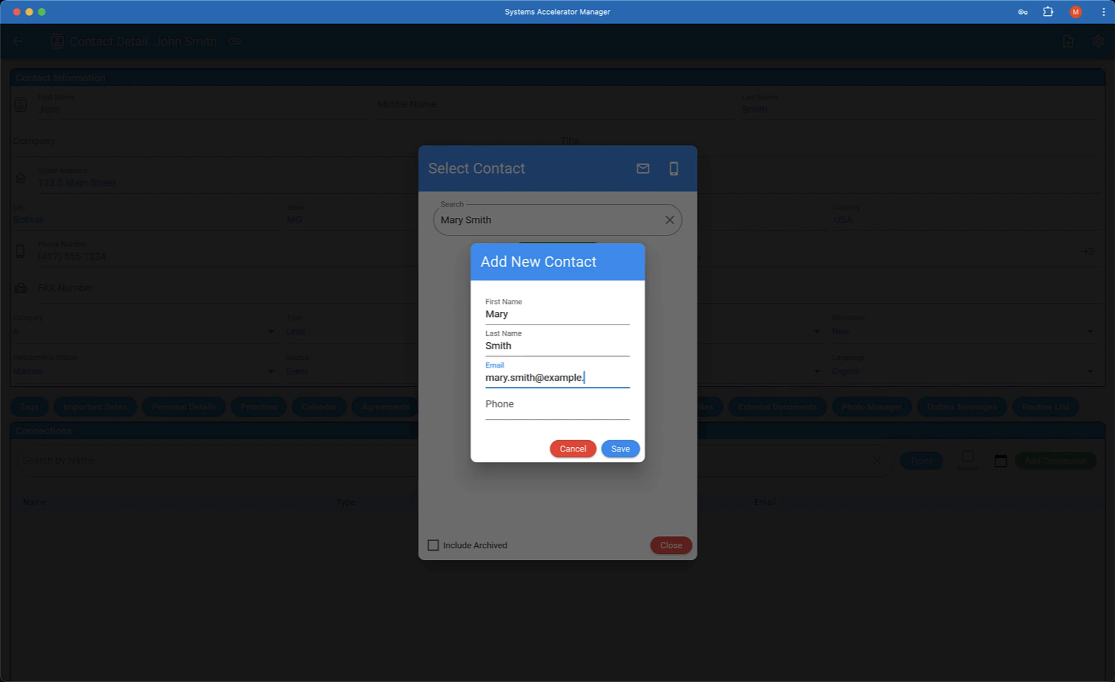
type("com")
key("Tab")
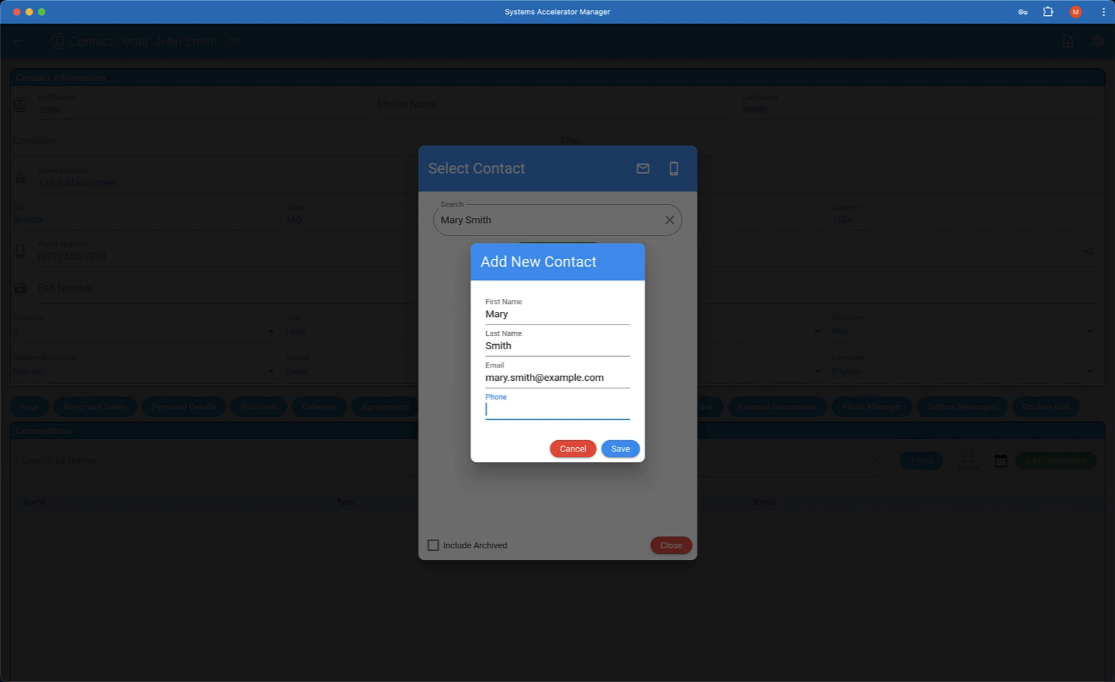
type("4175551345")
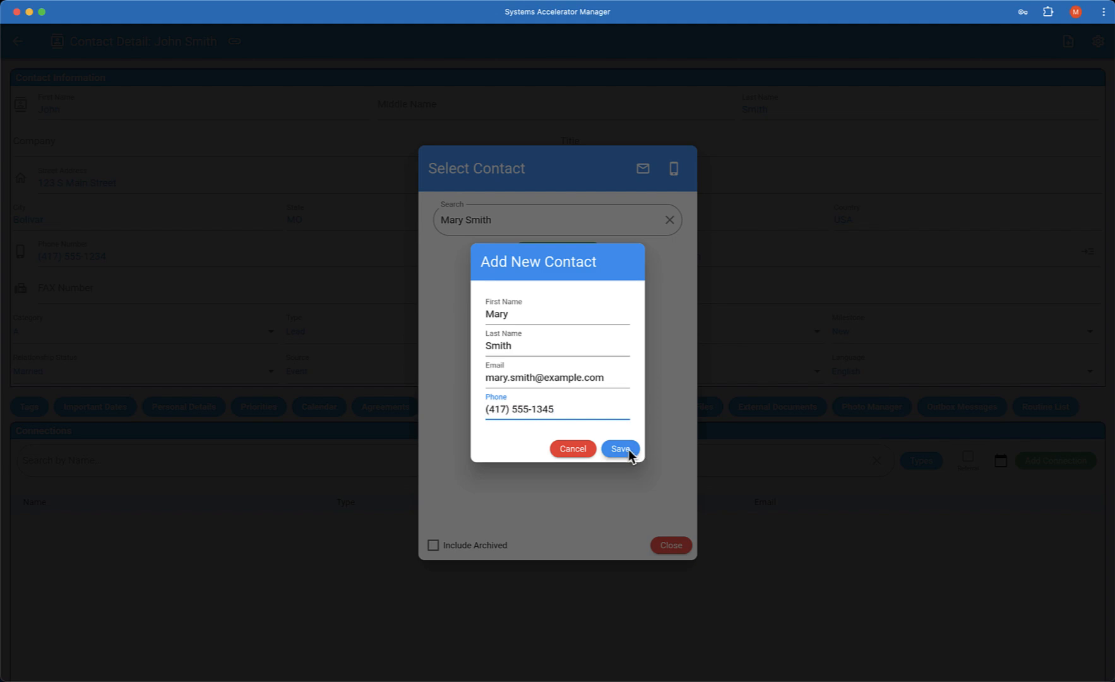
left_click(621, 449)
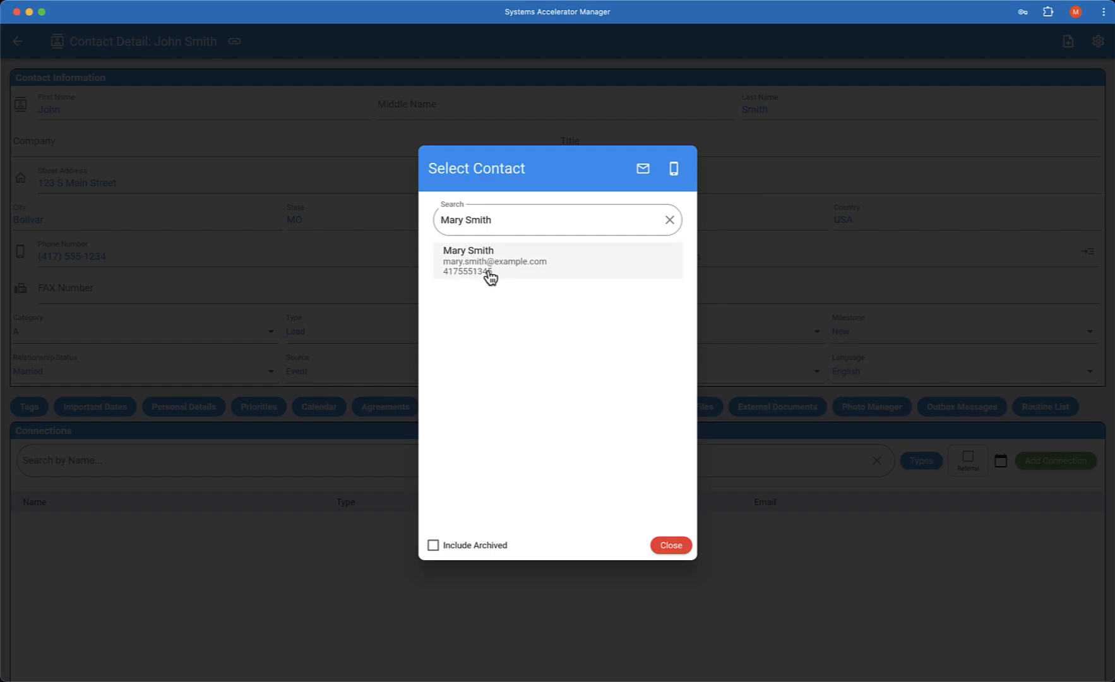
Step: Save the new contact as a Spouse connection and check the reciprocal connection on the spouse's record
left_click(490, 275)
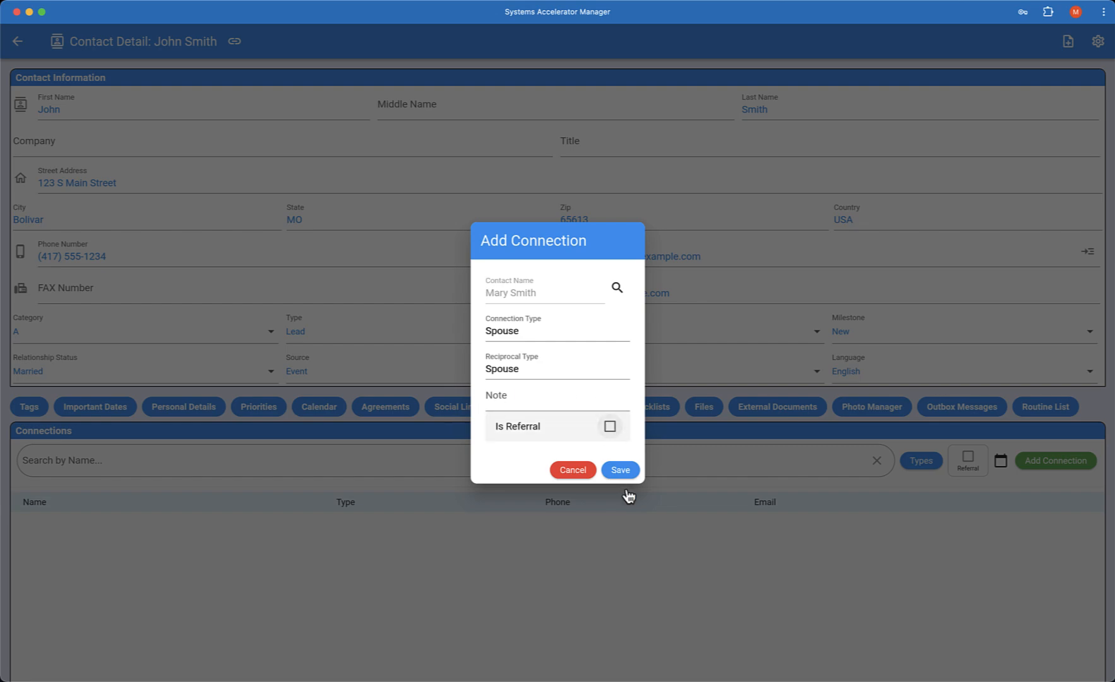
left_click(622, 470)
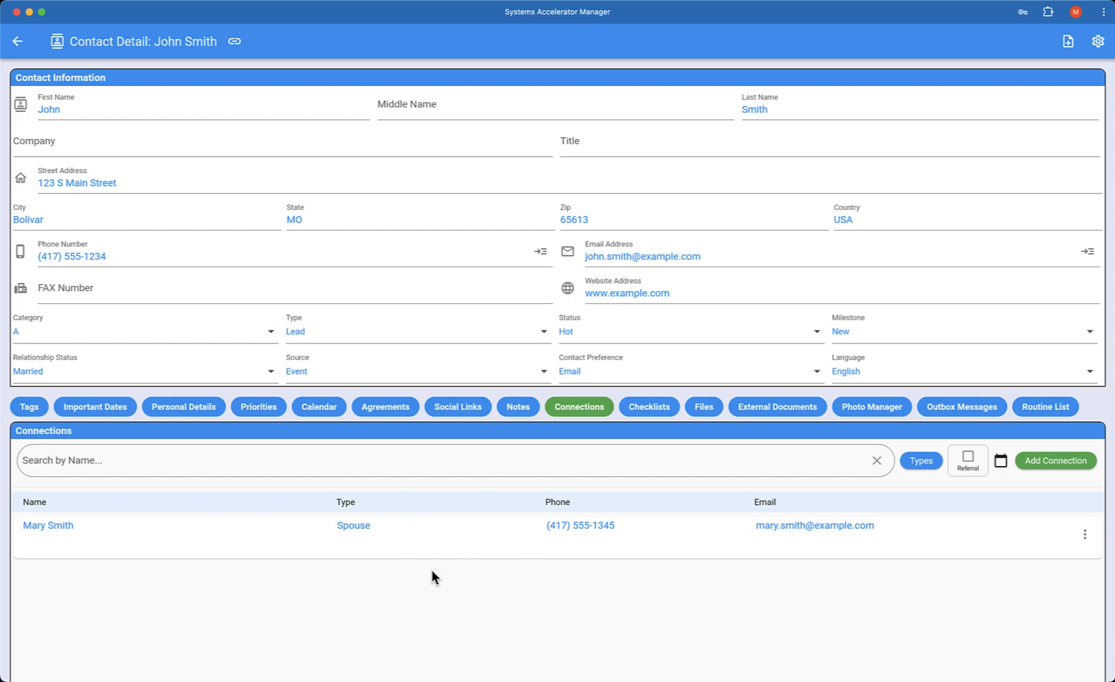
left_click(46, 524)
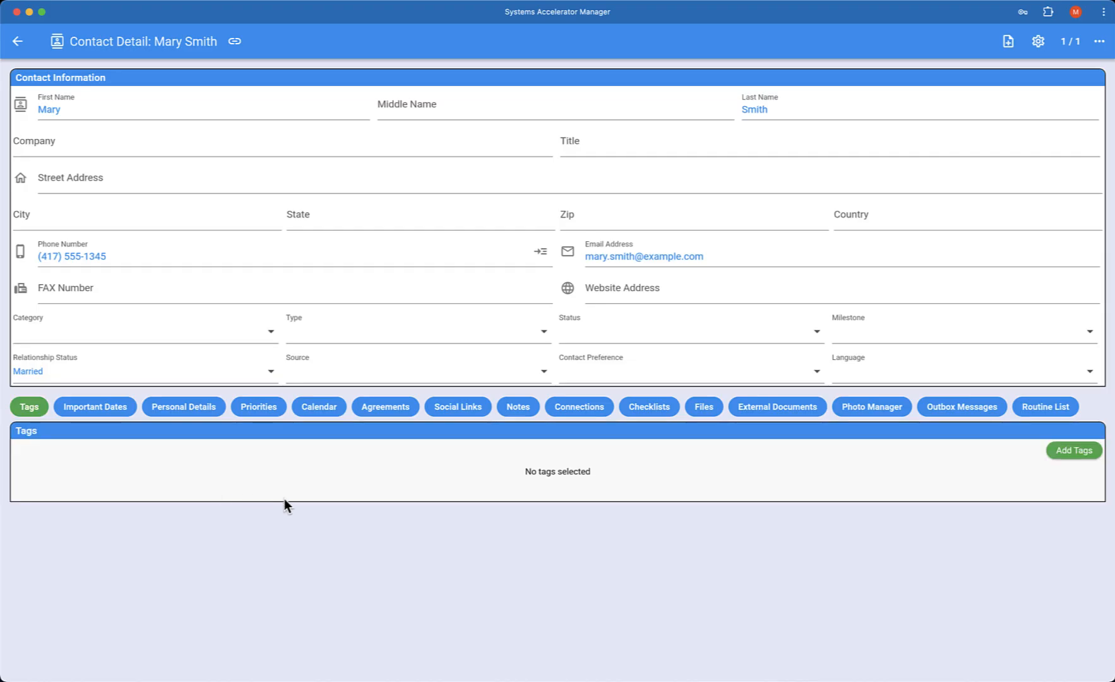
left_click(582, 408)
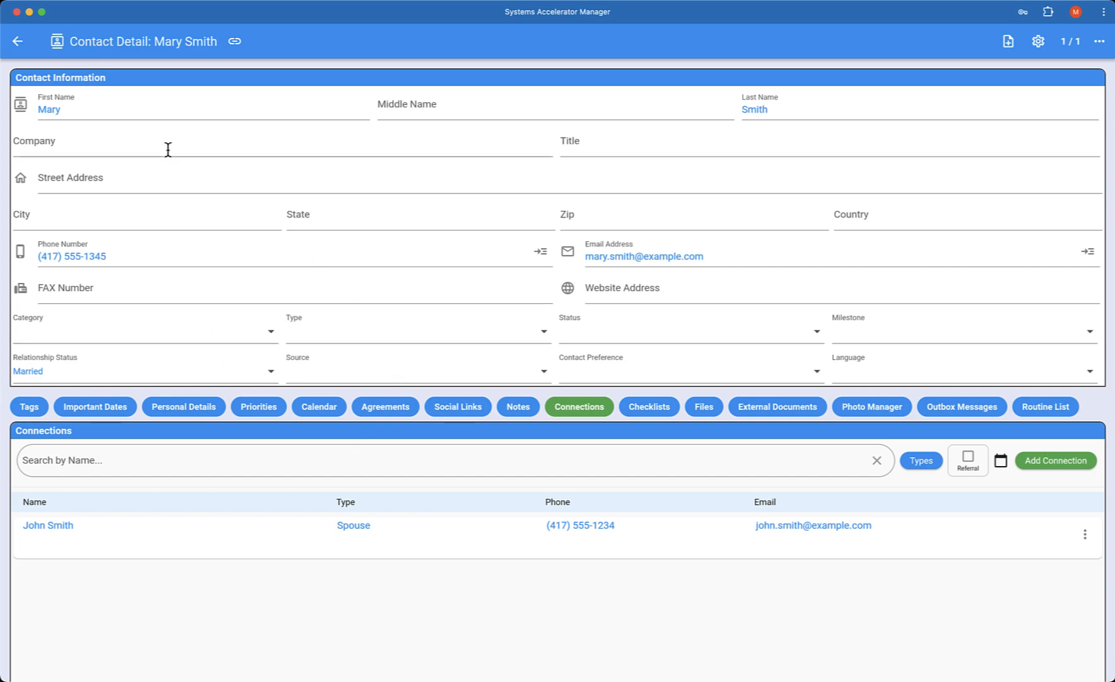
left_click(18, 41)
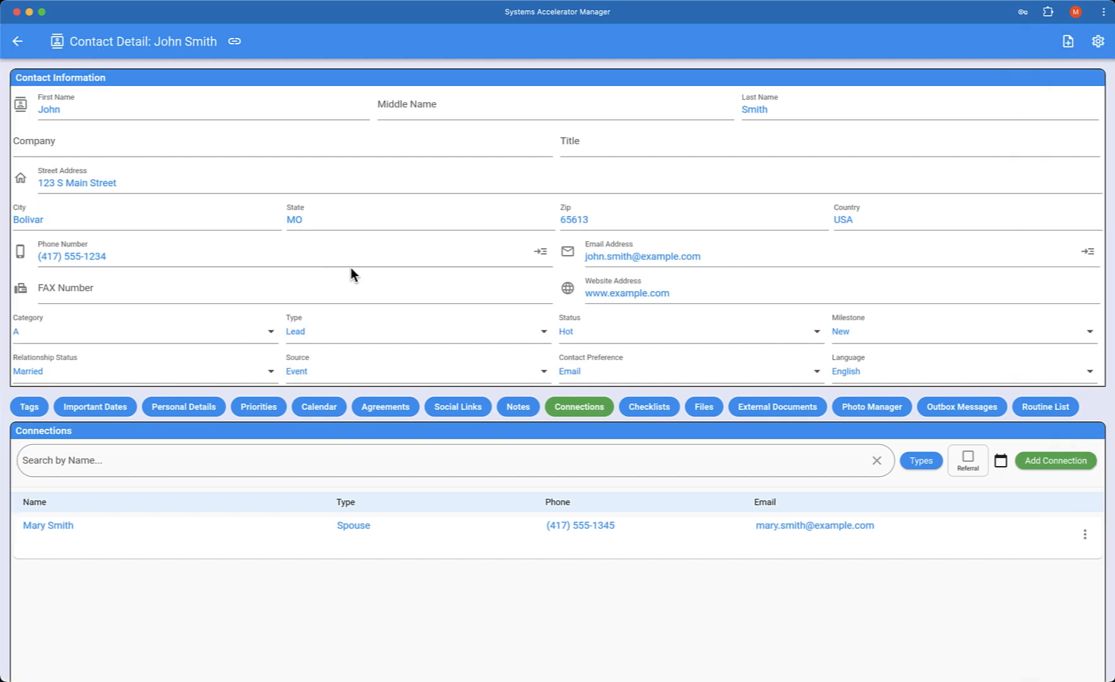
Step: Examine the contact's checklists, files, external documents, photos, outbox messages and routines, plus the spouse's record from the contact list
left_click(650, 407)
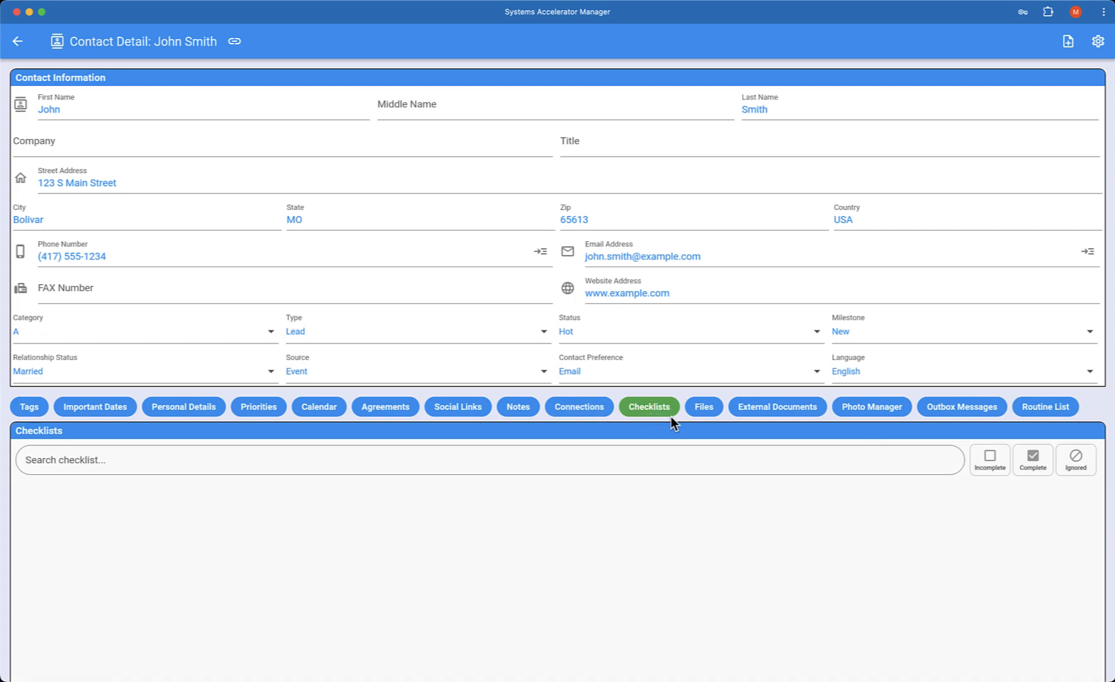
left_click(703, 409)
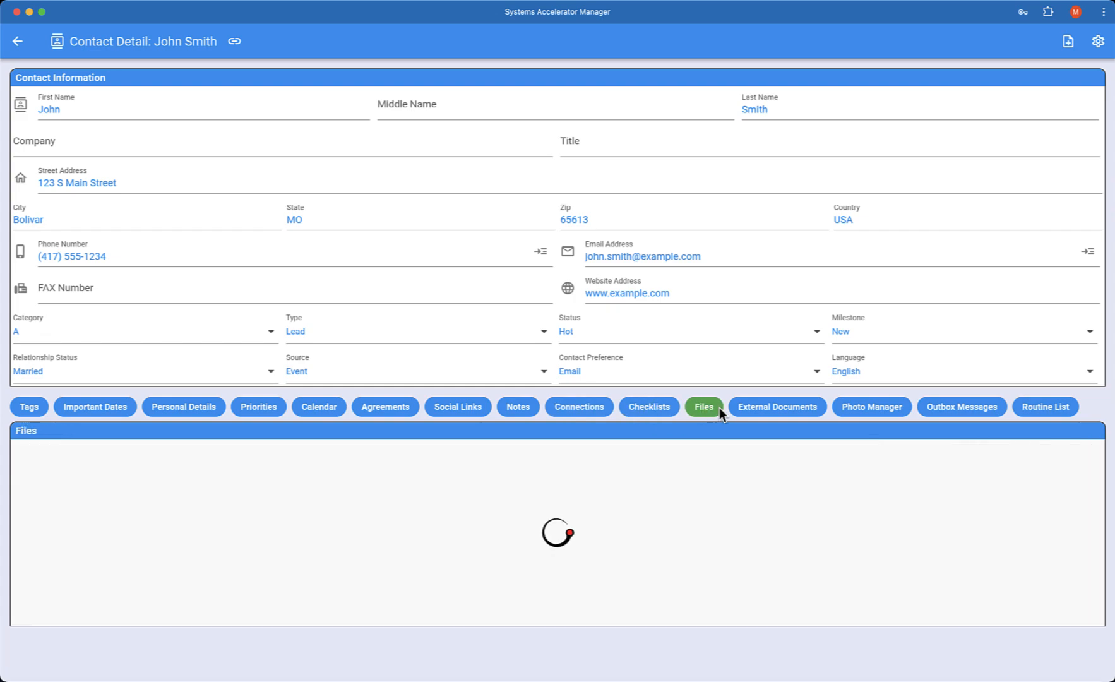
left_click(791, 406)
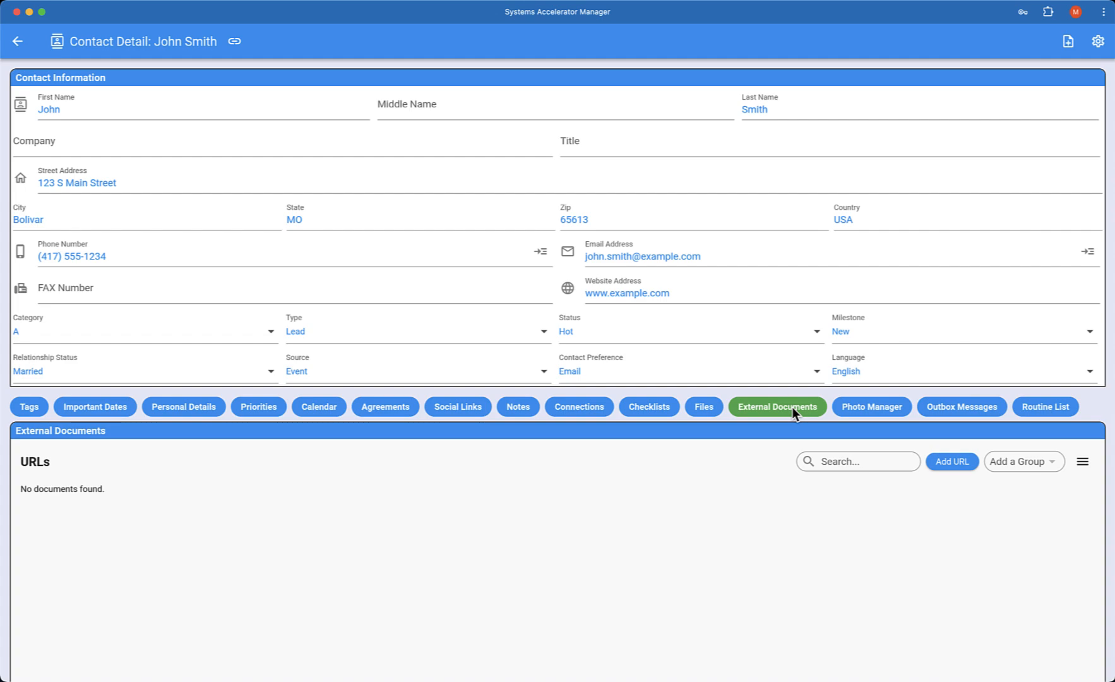
left_click(858, 409)
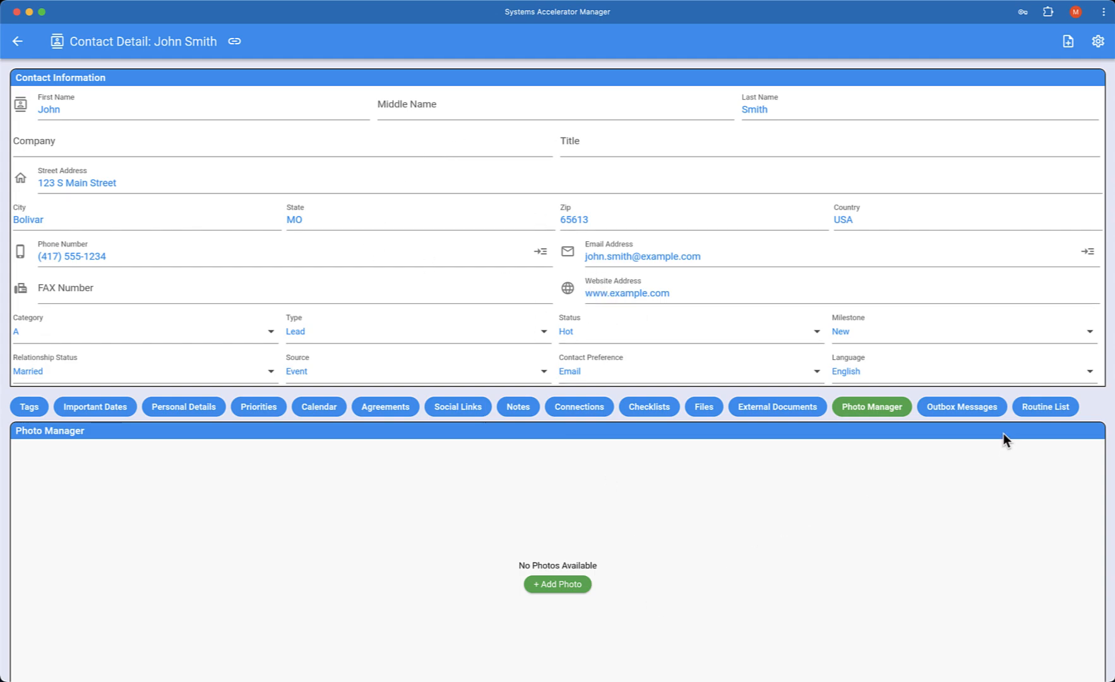
left_click(964, 409)
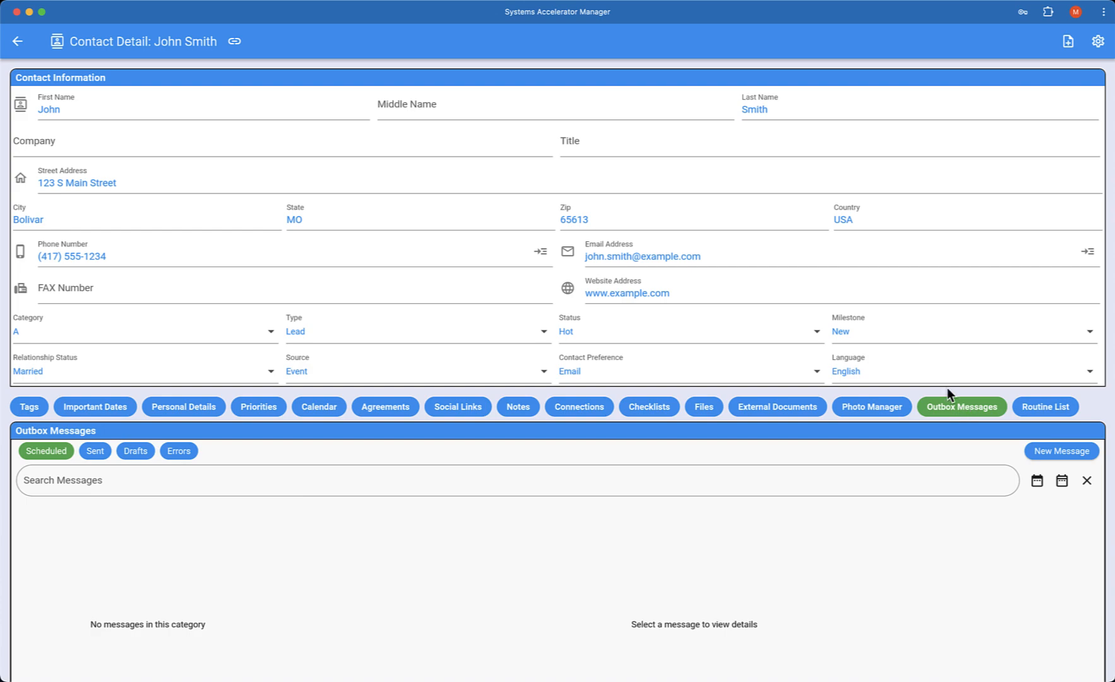
left_click(1039, 406)
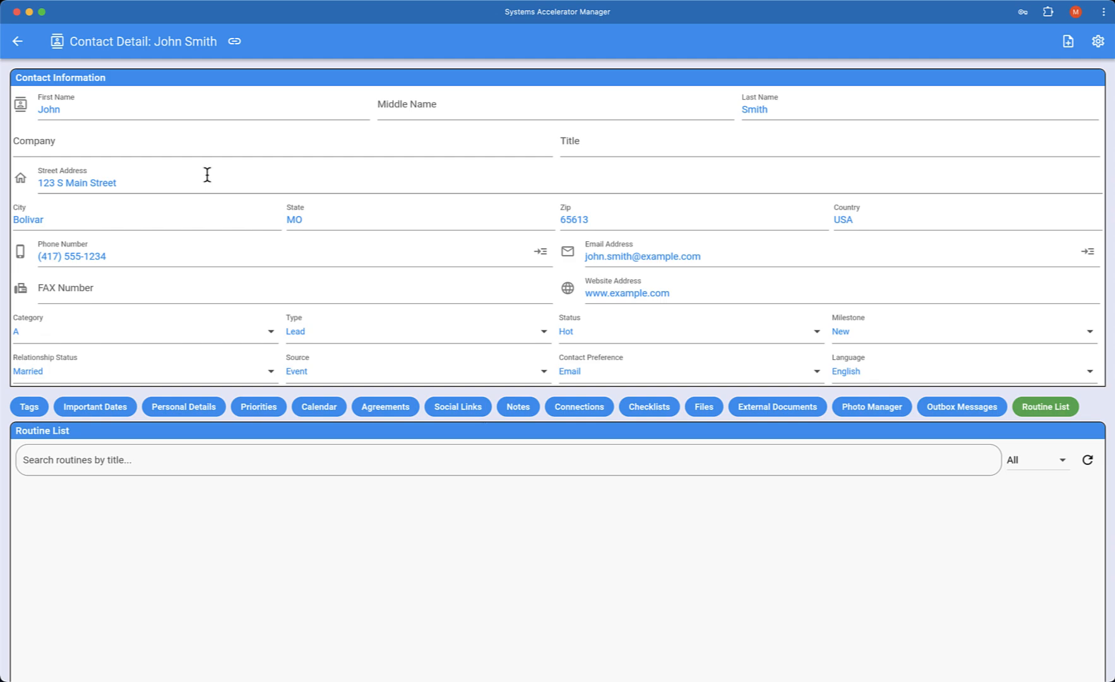
left_click(17, 44)
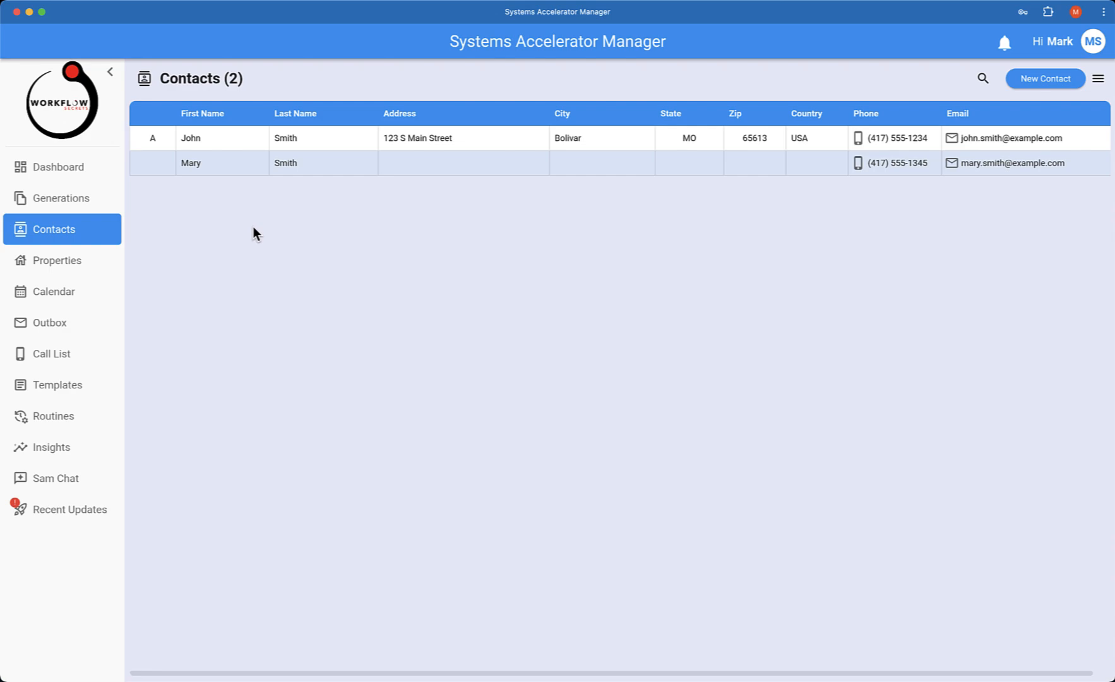
left_click(216, 168)
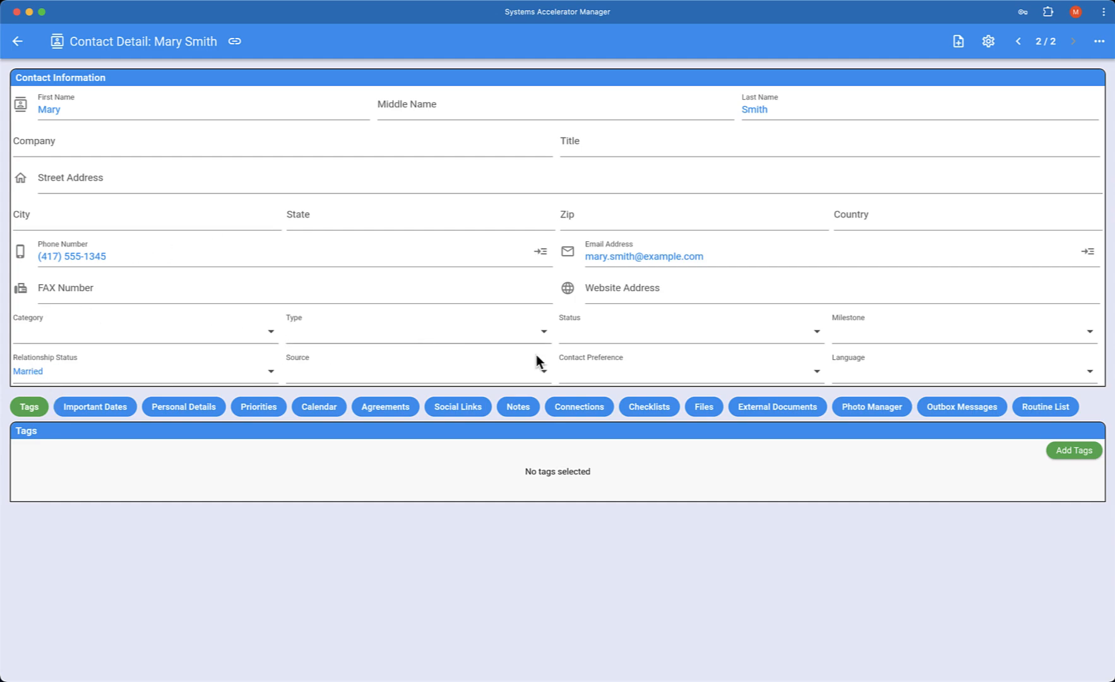
left_click(18, 43)
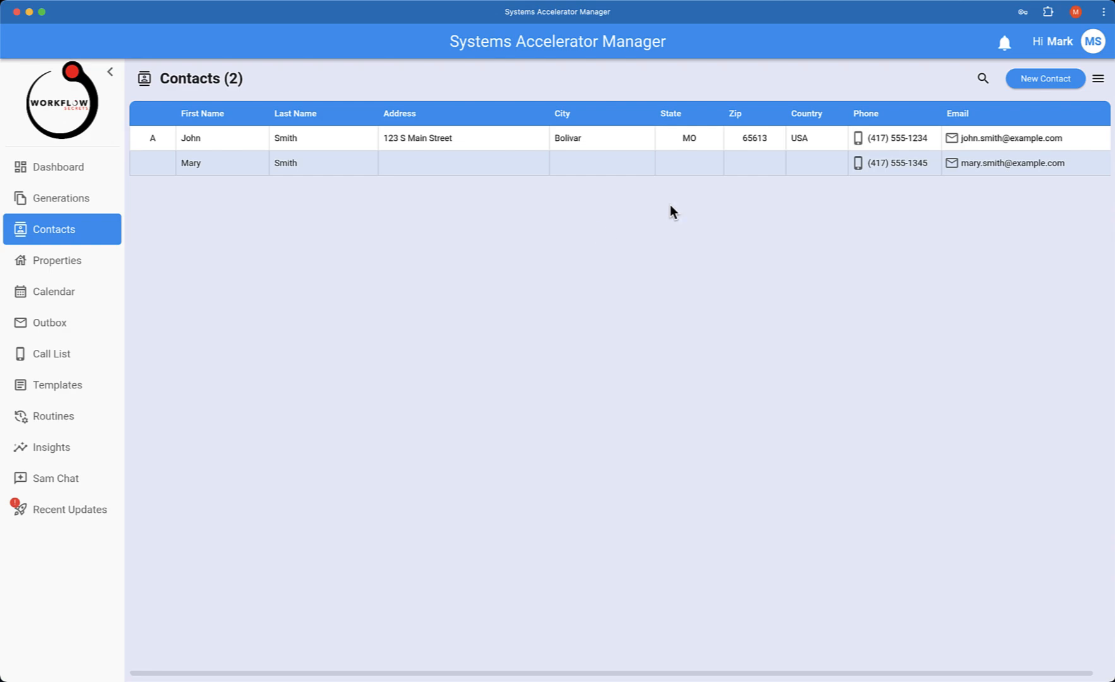
Step: Load the file sam_sample_contacts.csv from the Sample CSV folder into the contacts CSV import
left_click(1099, 80)
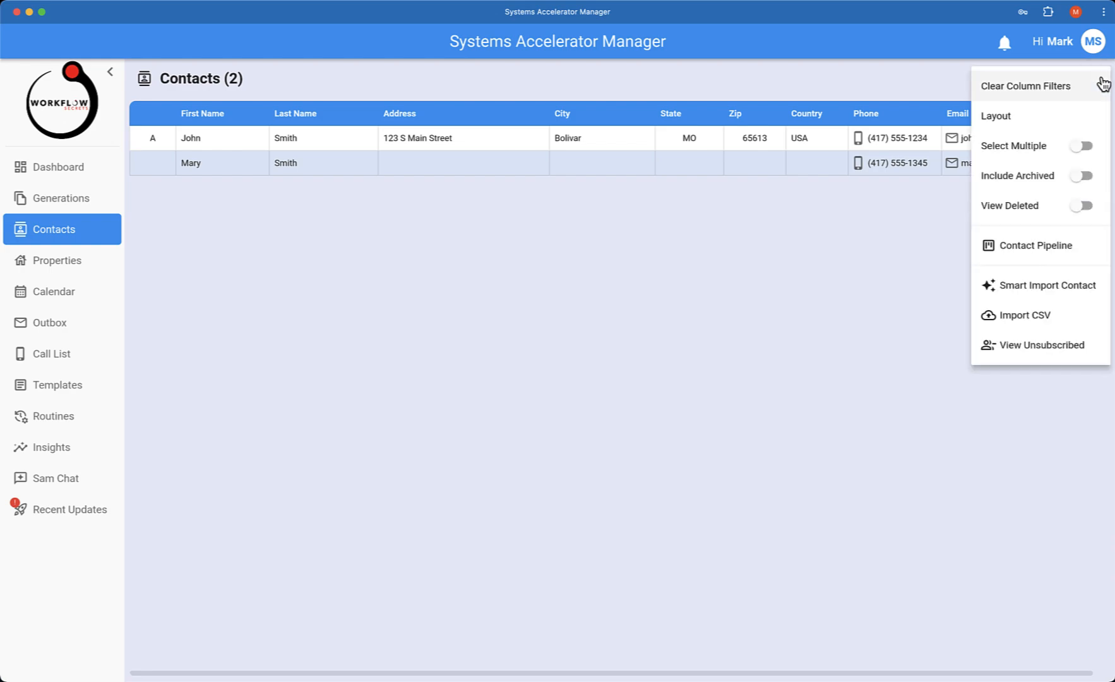
left_click(1033, 322)
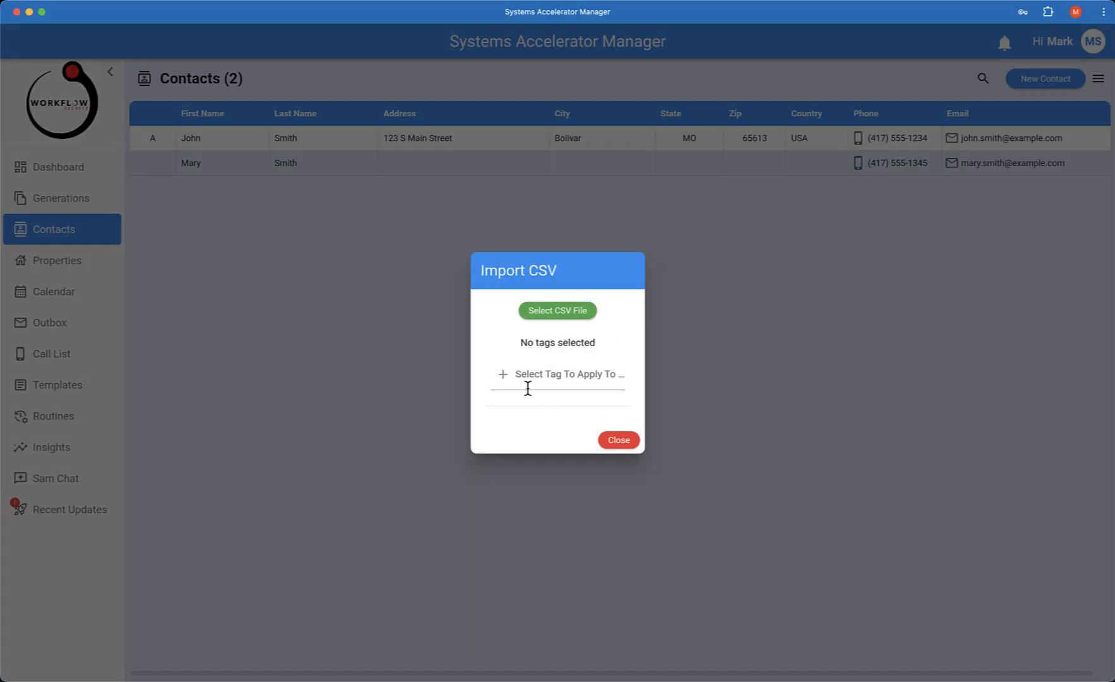
left_click(562, 315)
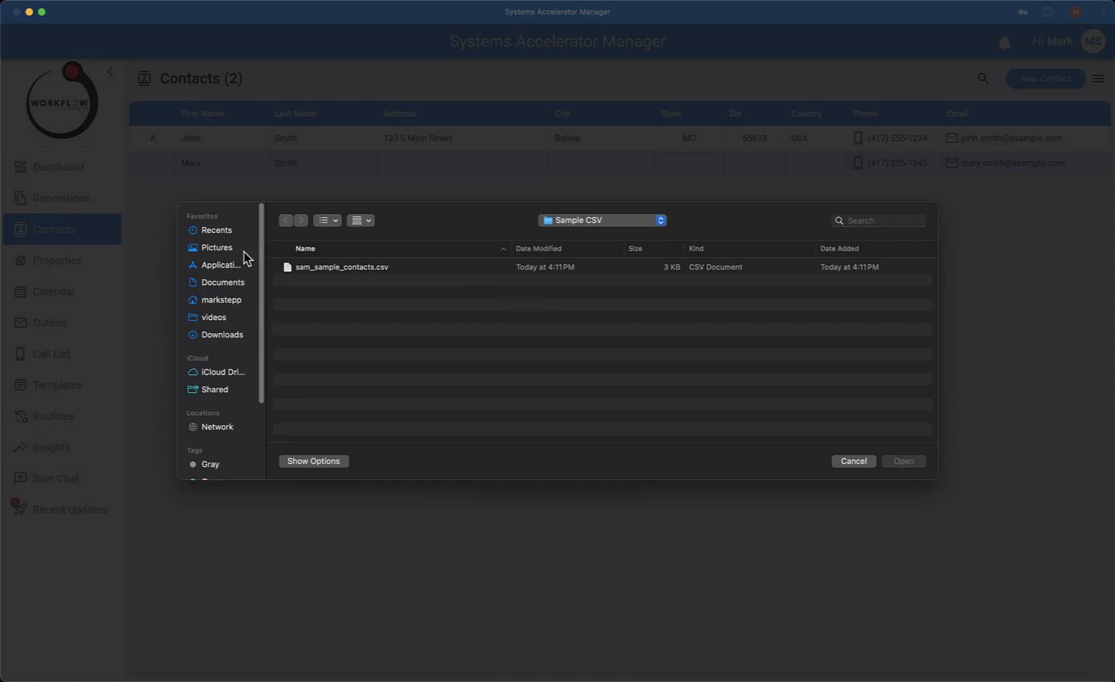
left_click(350, 268)
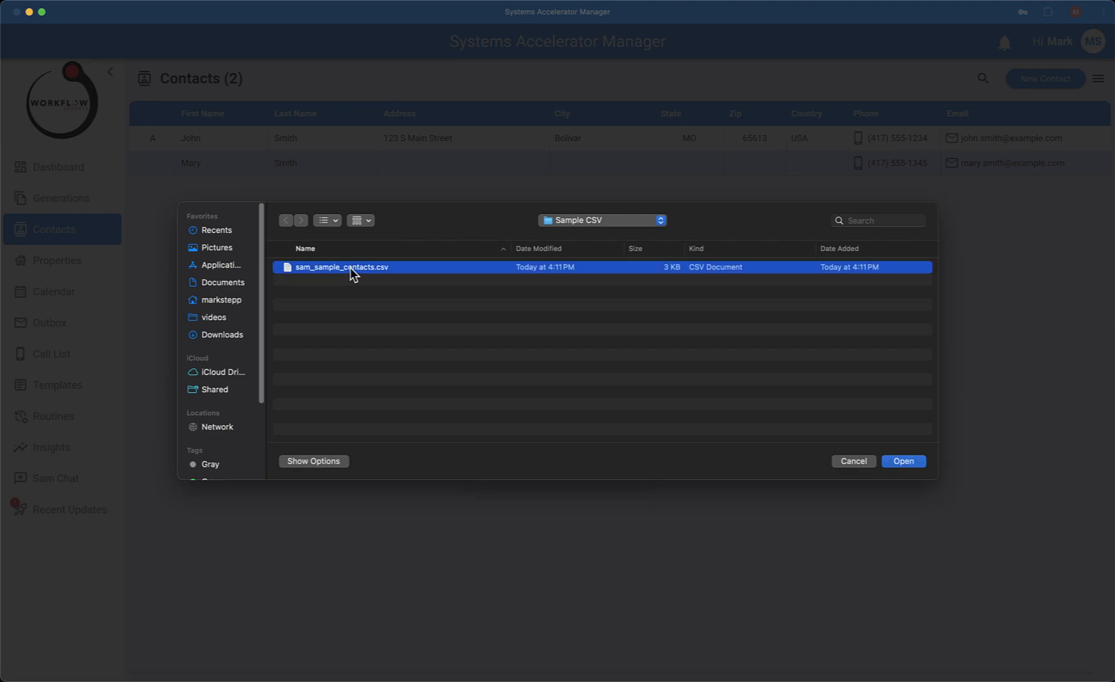
left_click(904, 461)
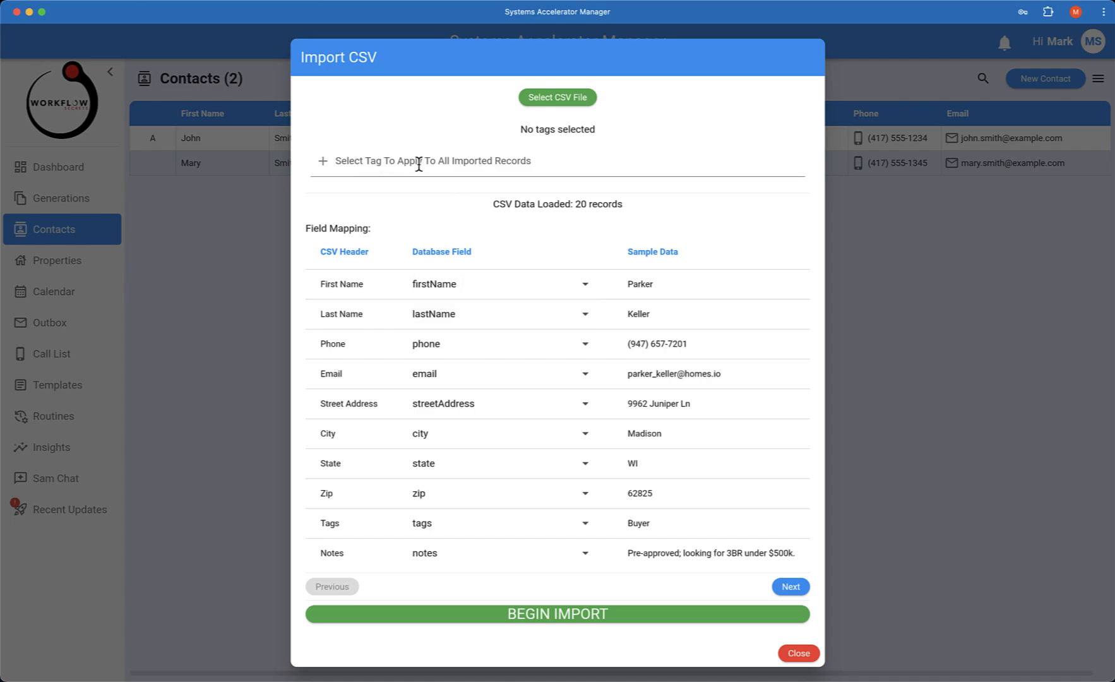
Step: Create the tag Imported and apply it to all records in the CSV import
left_click(359, 160)
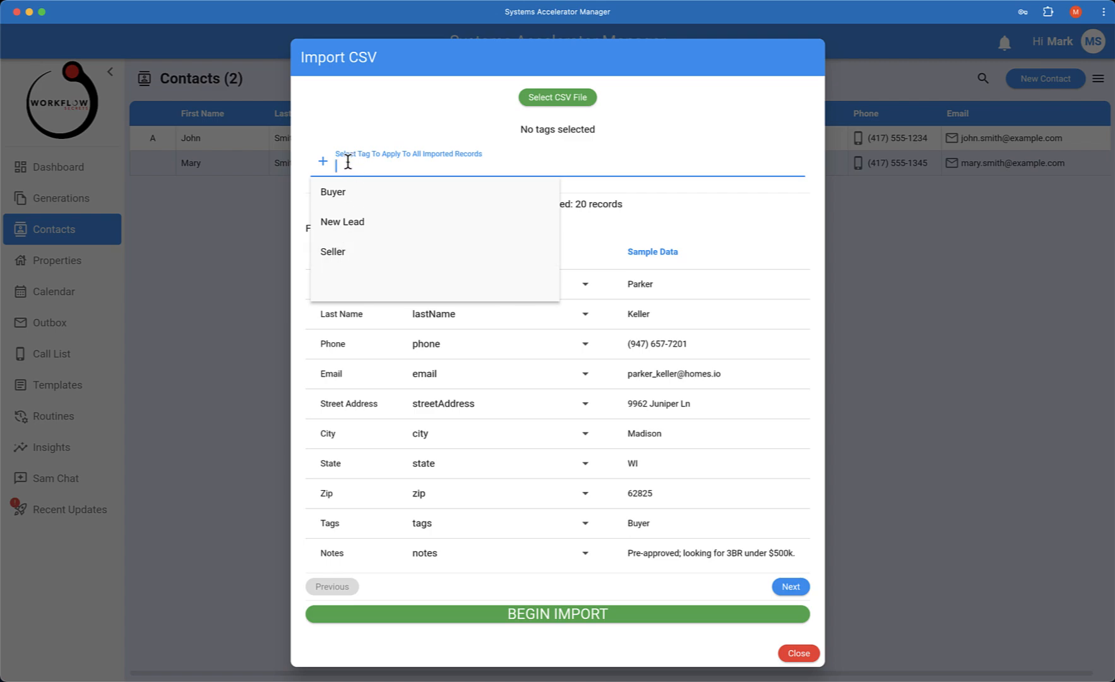
type("I")
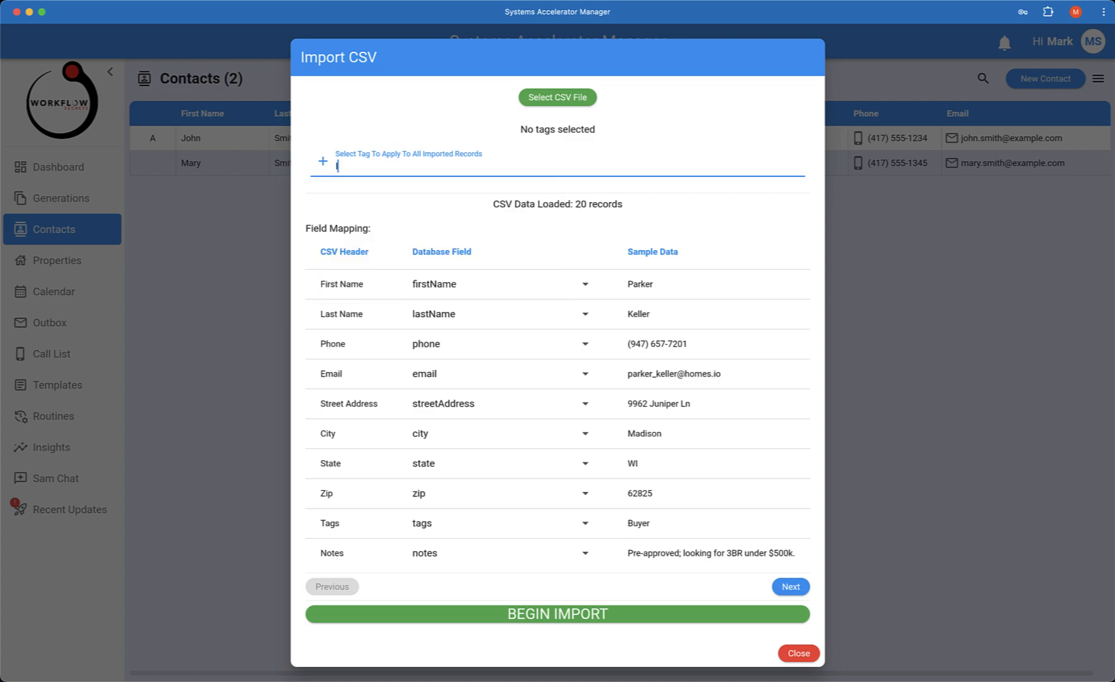
type("mported")
key("Return")
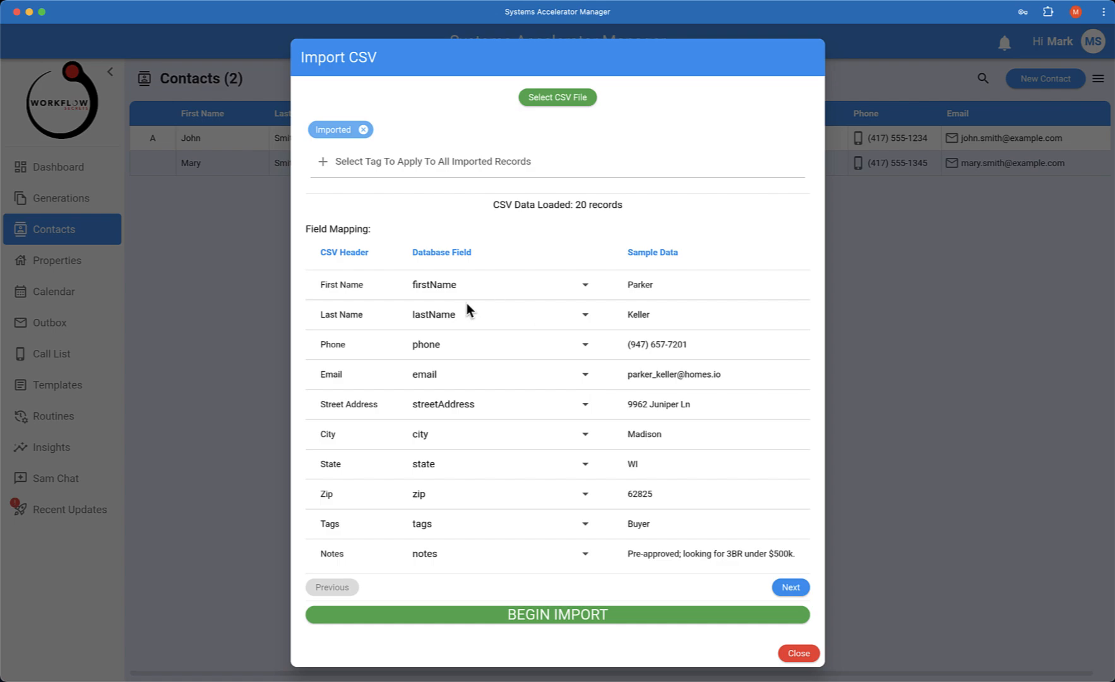
left_click(349, 160)
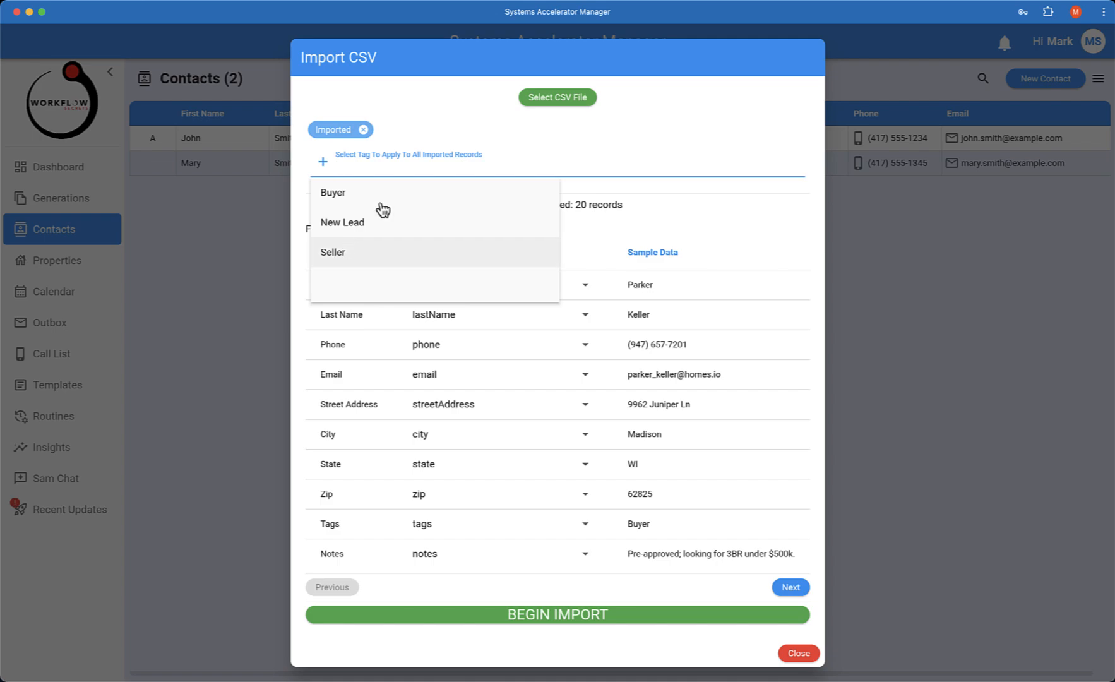
left_click(436, 144)
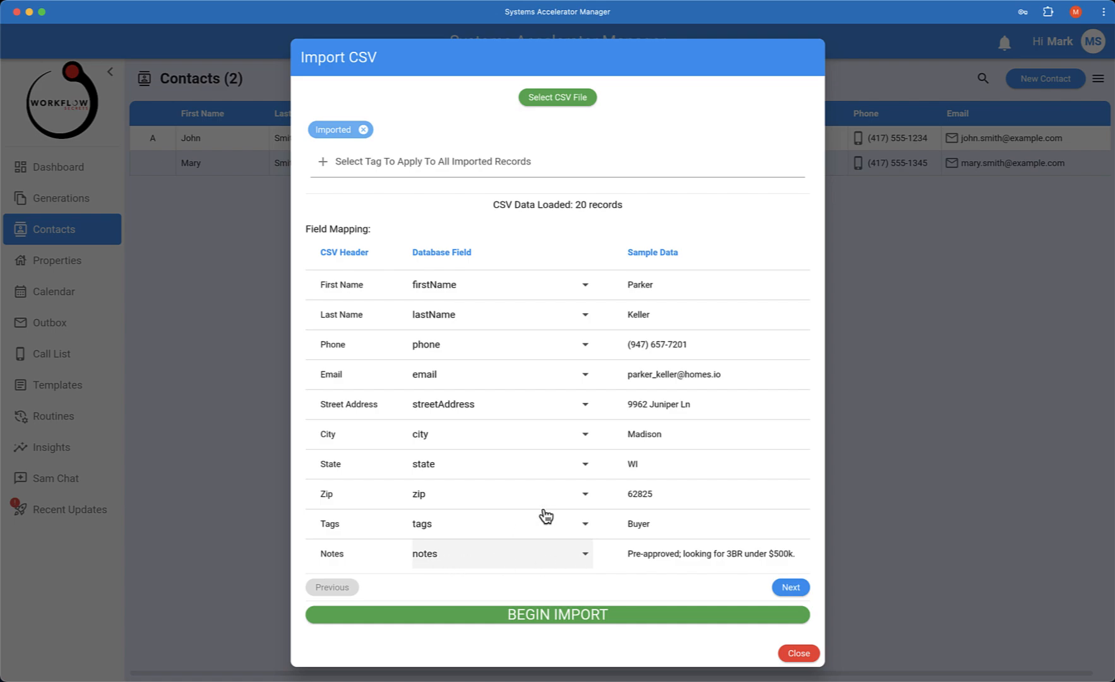
Step: Check the field mapping, keeping Notes mapped to notes, against several sample records and start the CSV contact import
left_click(585, 558)
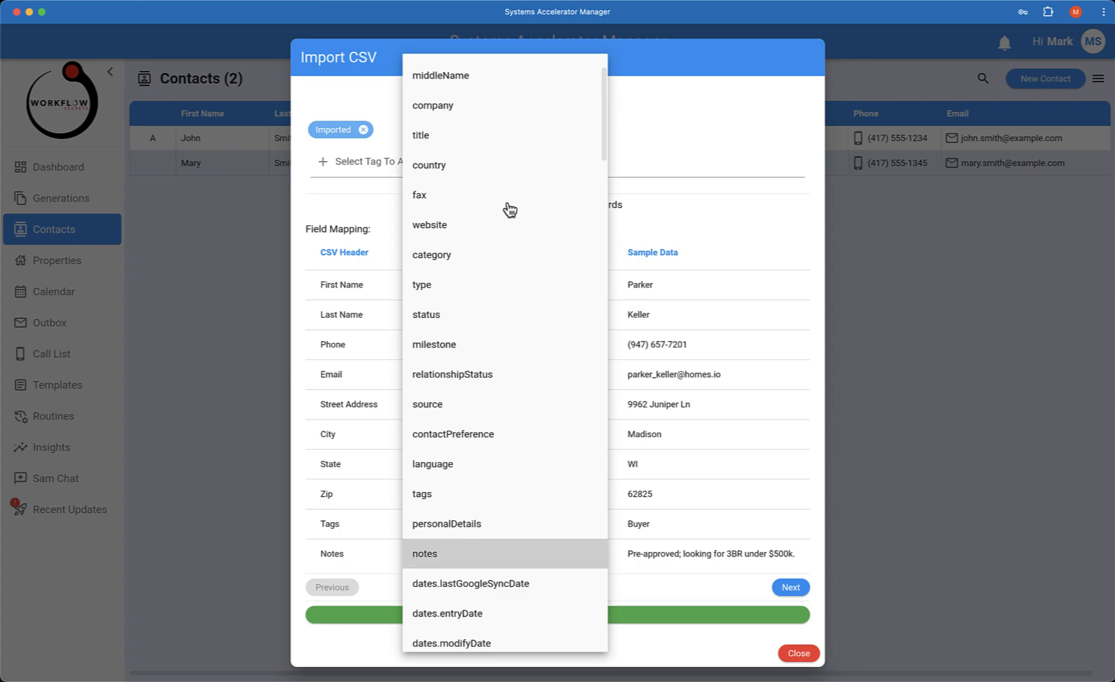
left_click(489, 556)
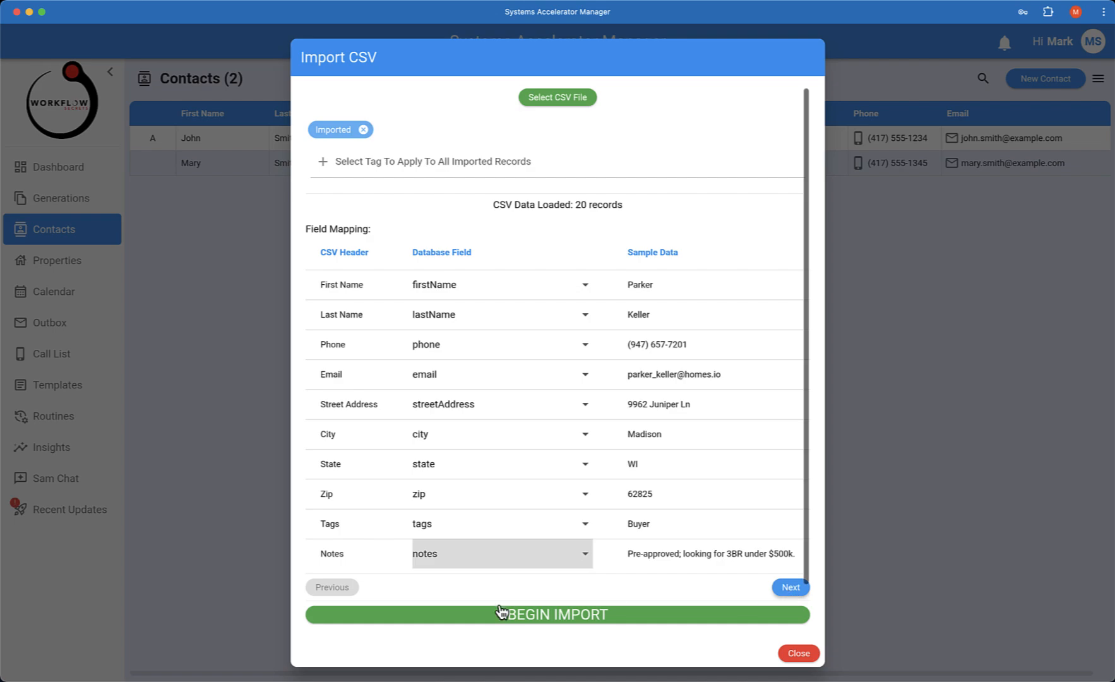
left_click(791, 587)
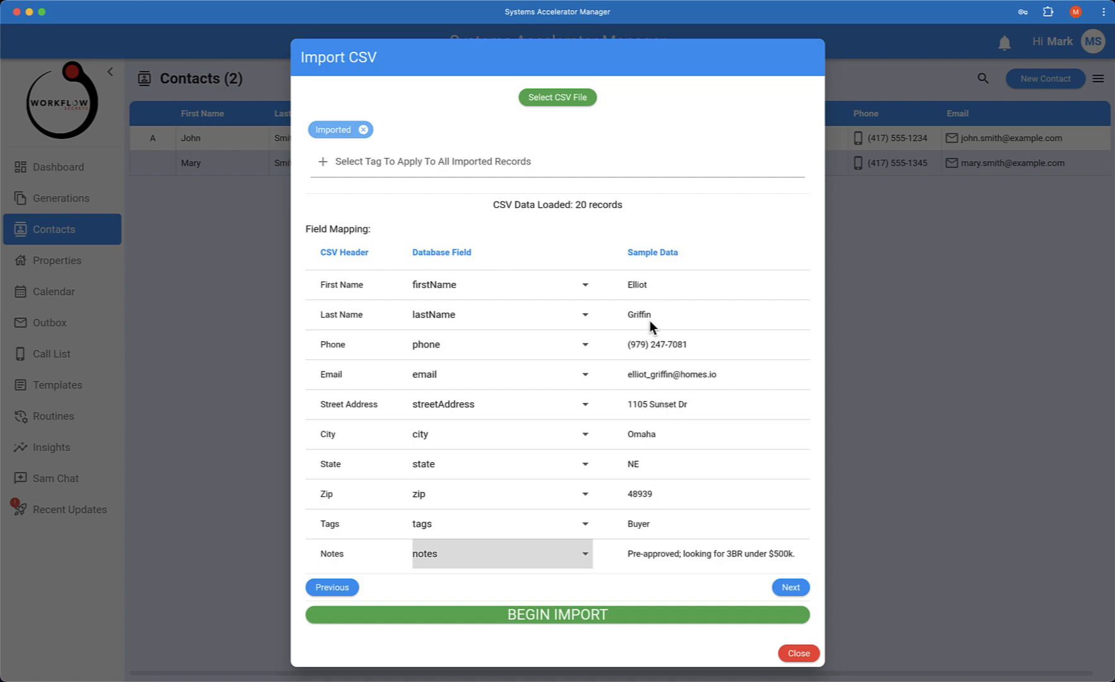
left_click(792, 587)
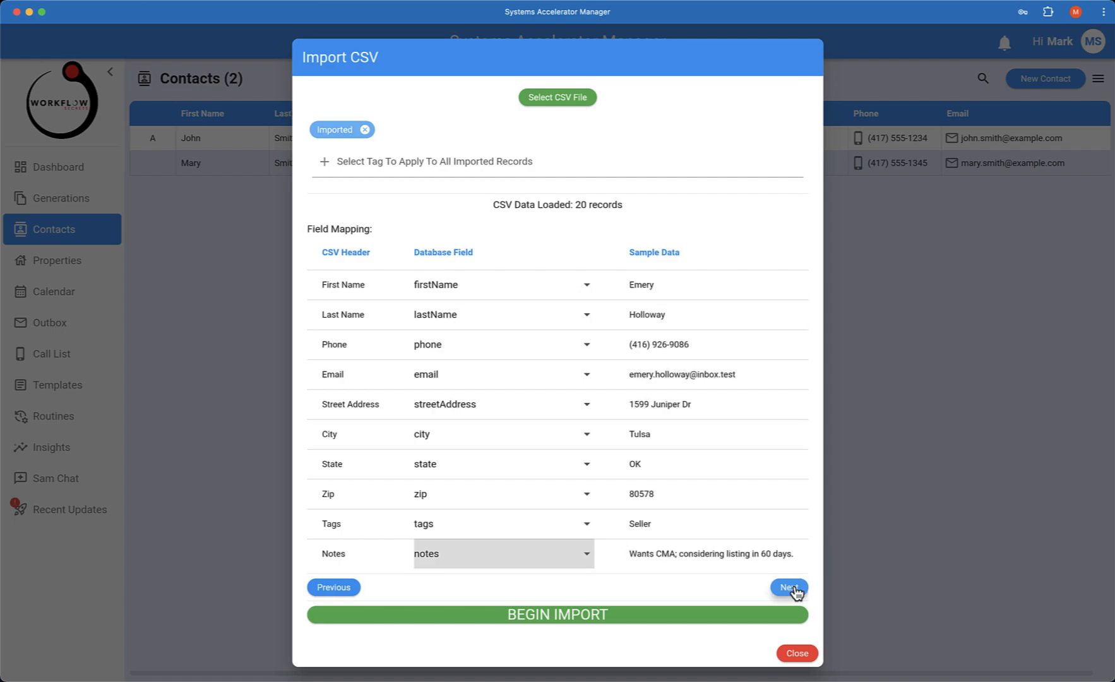
left_click(791, 587)
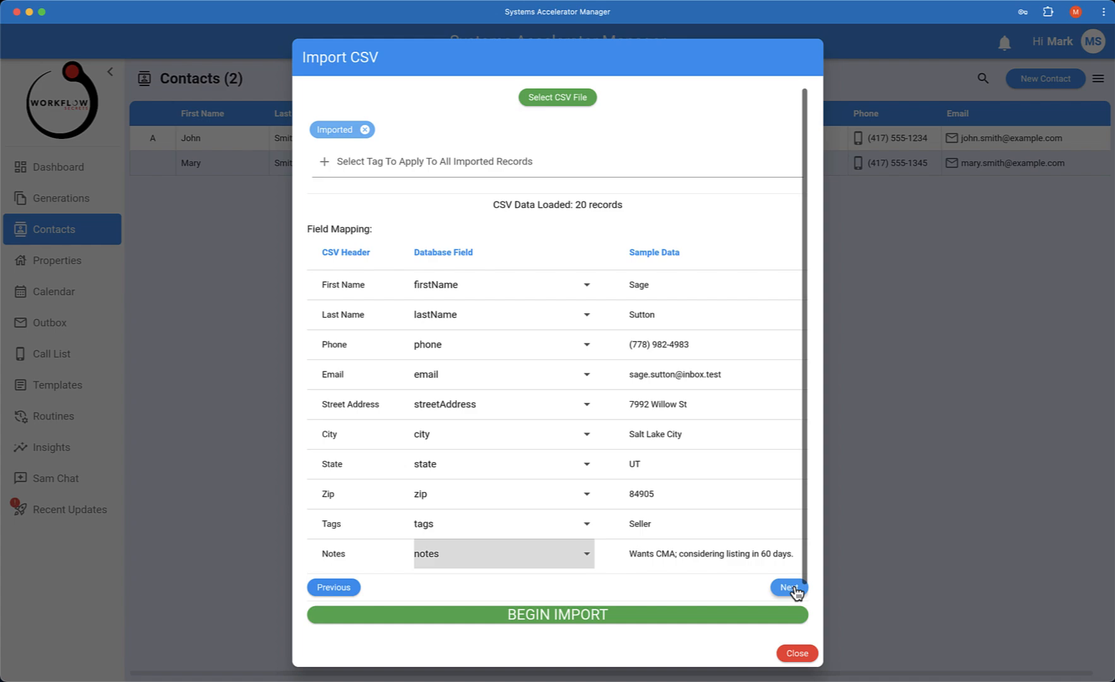
left_click(792, 588)
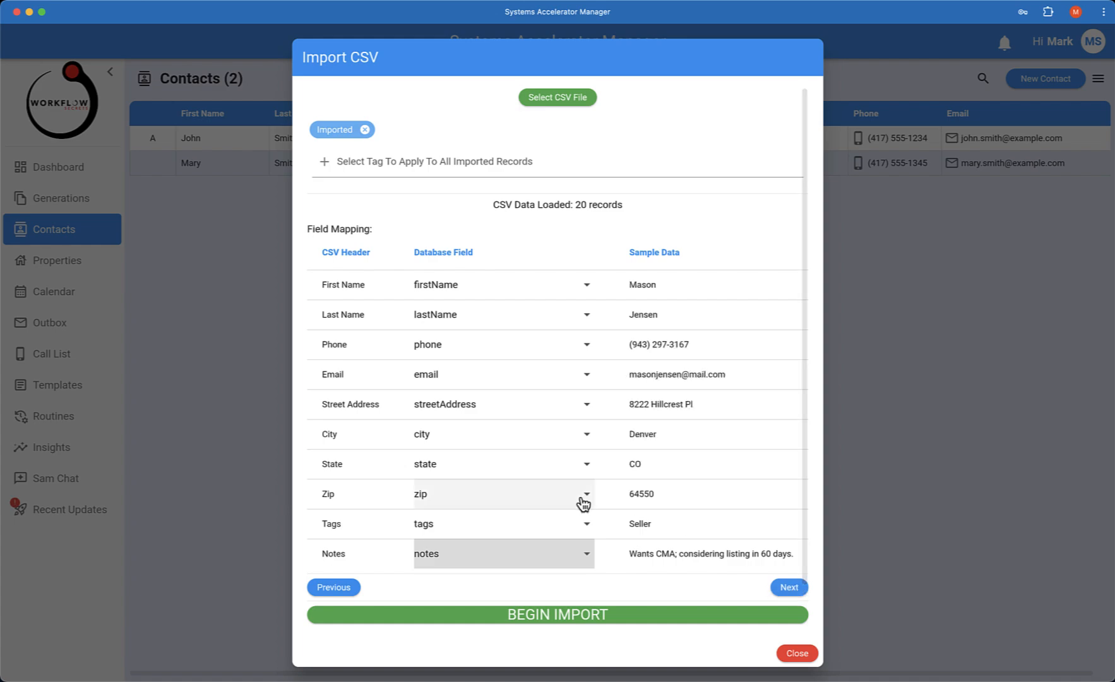
scroll(584, 503, "down", 2)
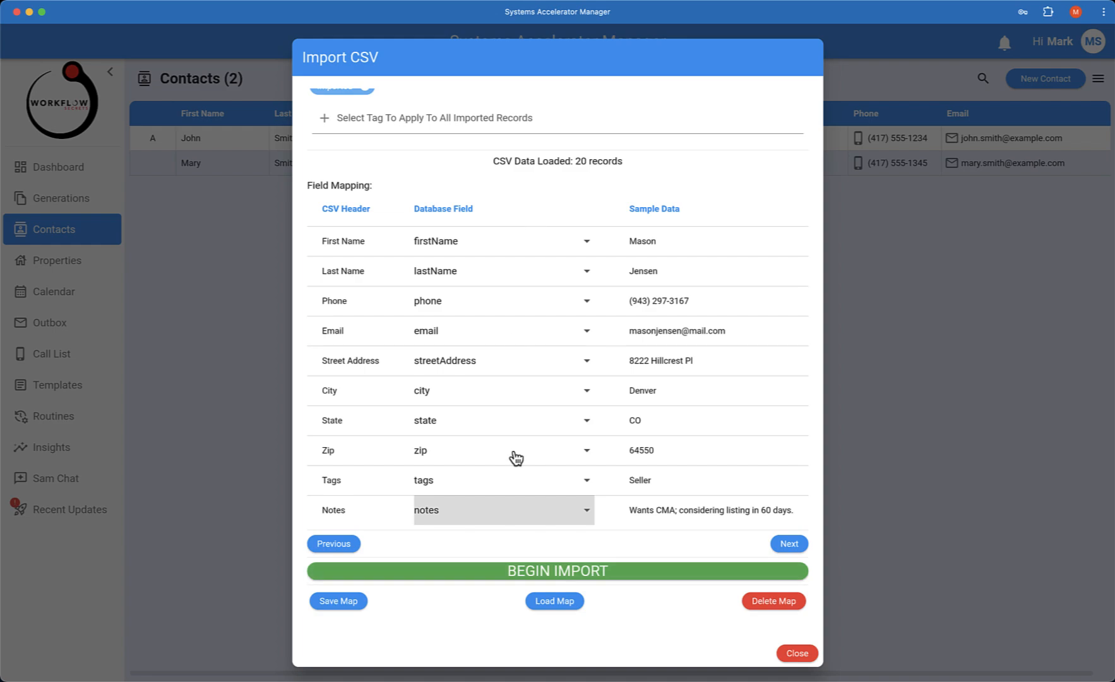
left_click(553, 571)
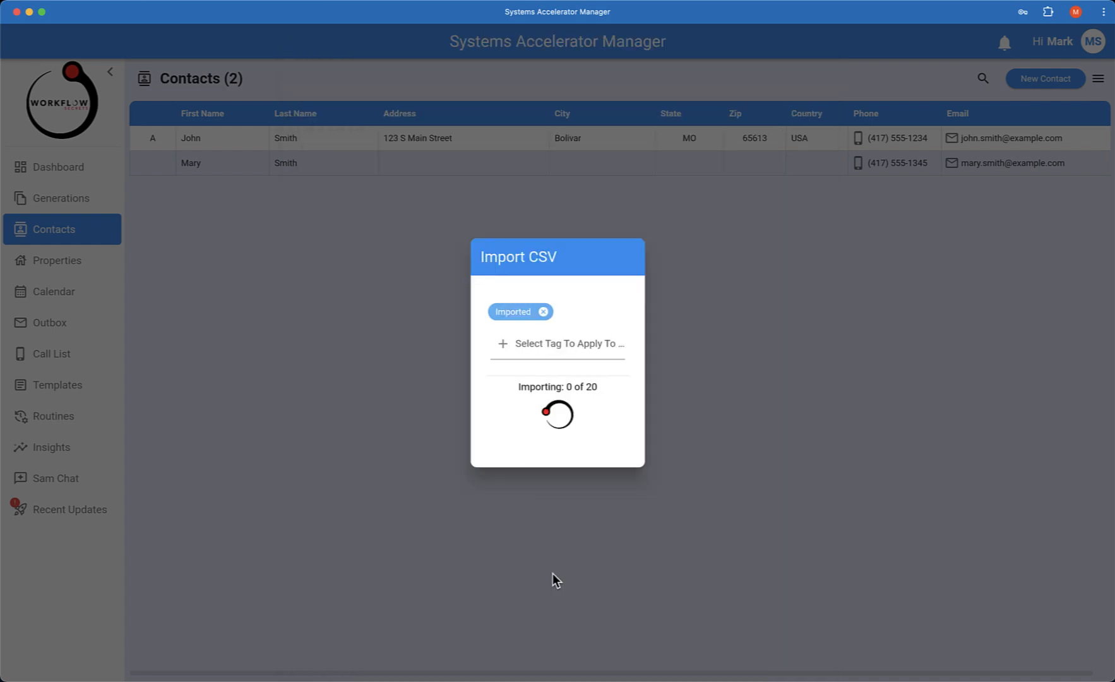